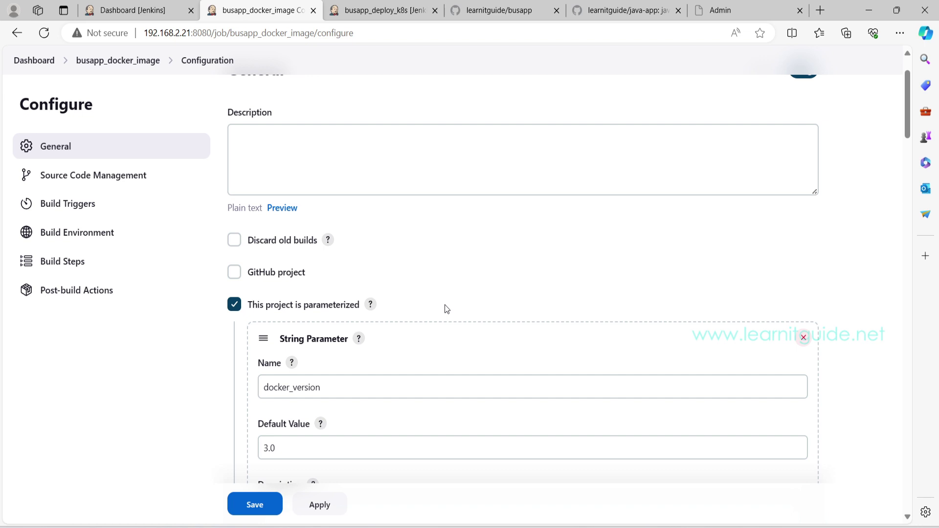
Step: Review the name and default value of the string parameter in the busapp_docker_image job configuration
scroll(444, 304, down, 2)
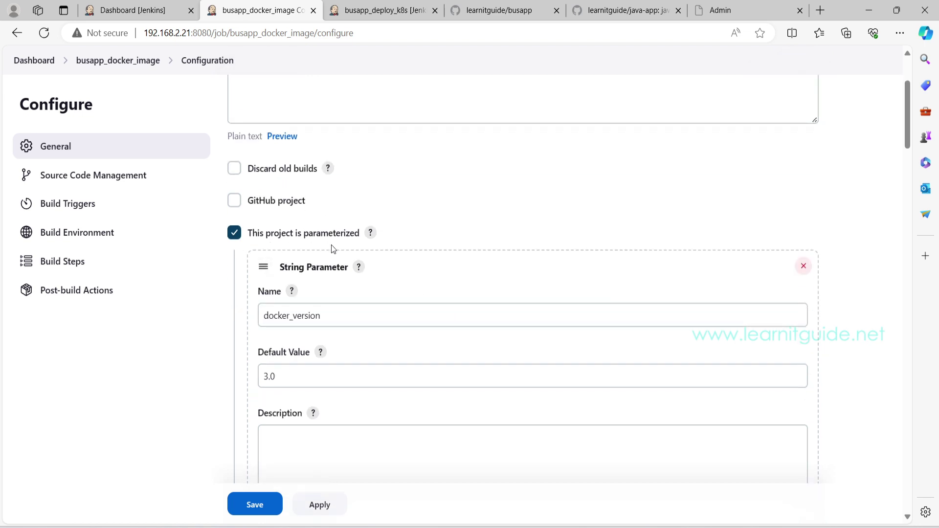
click(321, 315)
drag(321, 316, 261, 314)
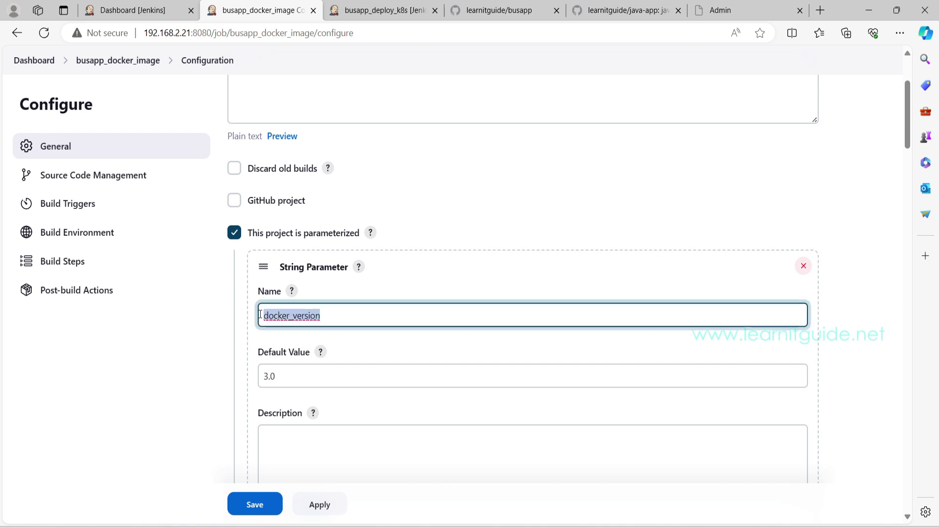
scroll(260, 315, down, 1)
click(295, 303)
drag(295, 303, 254, 304)
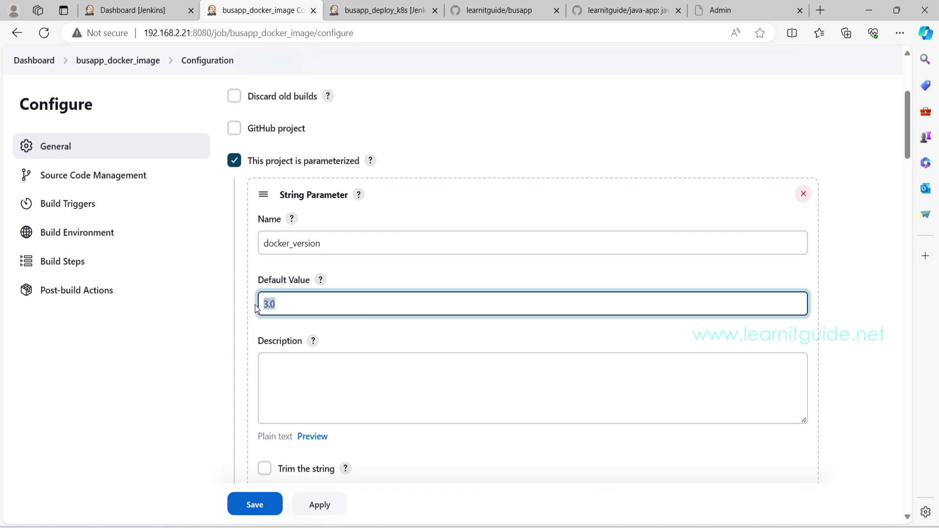
Step: Examine the Git repository URL and branch specifier in the busapp_docker_image source code settings
scroll(255, 304, down, 6)
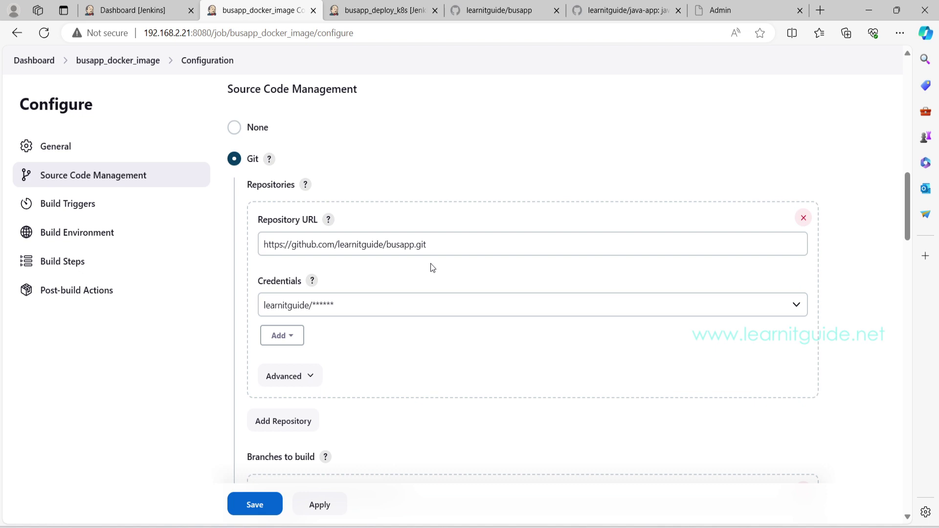
drag(439, 246, 242, 336)
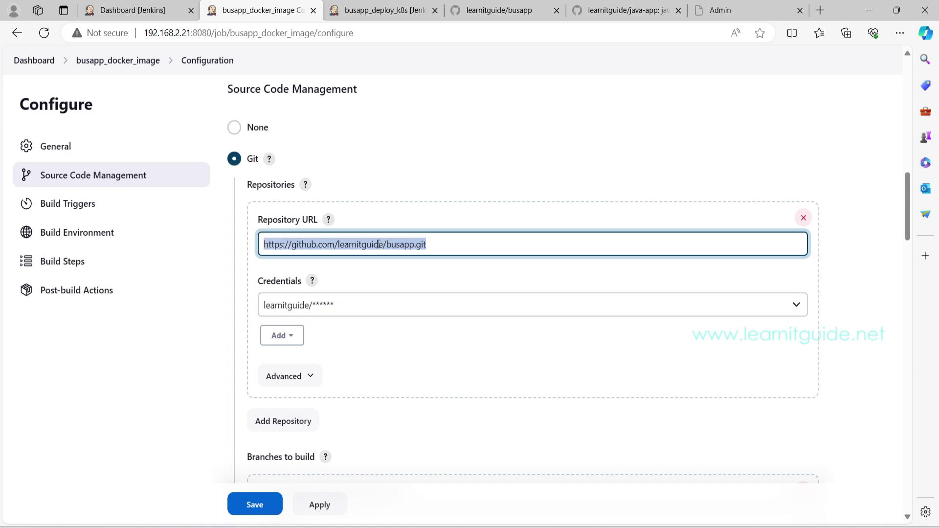
scroll(378, 244, down, 6)
drag(315, 162, 244, 156)
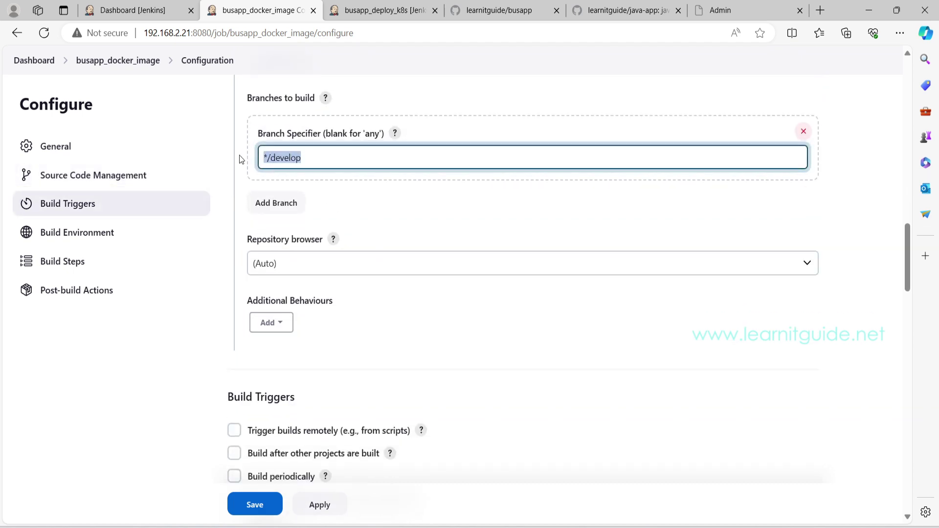
Step: Examine the shell command and the Create/build image step, including its resulting image tag, in the busapp_docker_image build steps
scroll(333, 194, down, 11)
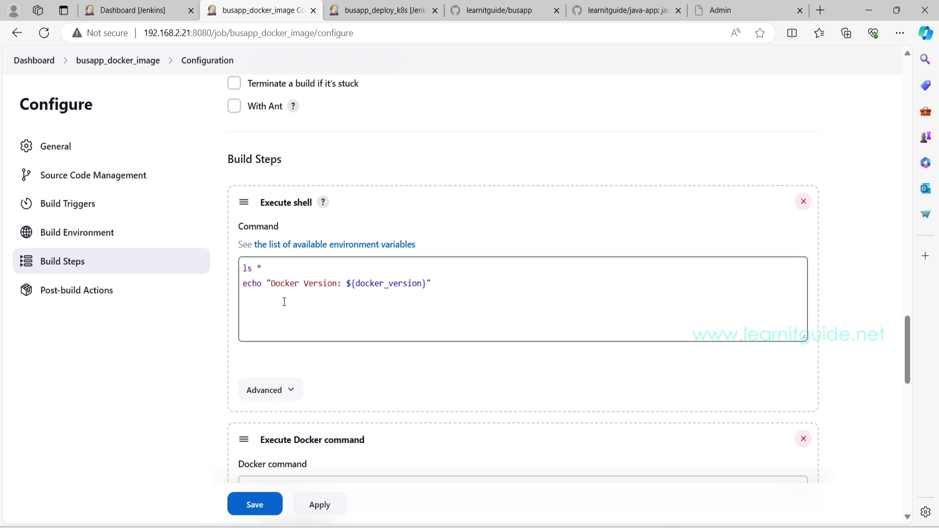
scroll(284, 297, down, 1)
drag(259, 129, 312, 131)
drag(289, 195, 428, 217)
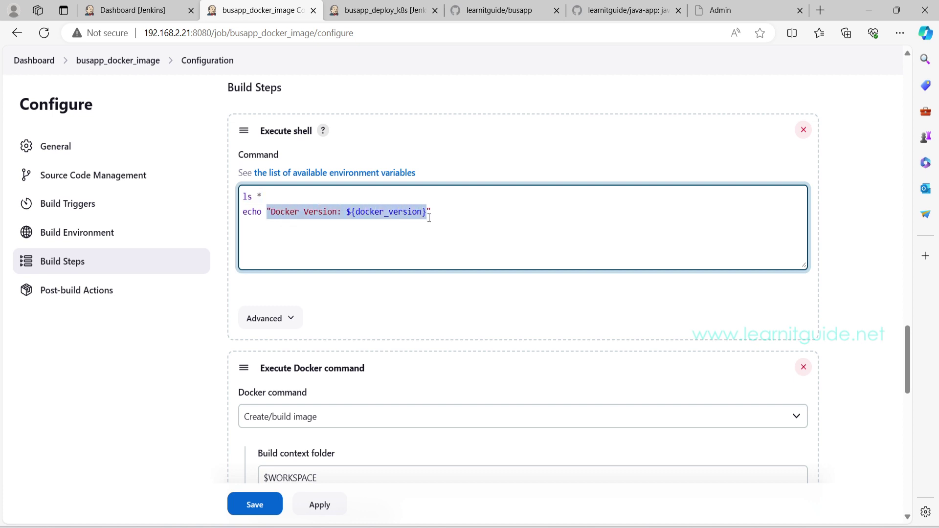
scroll(429, 218, down, 3)
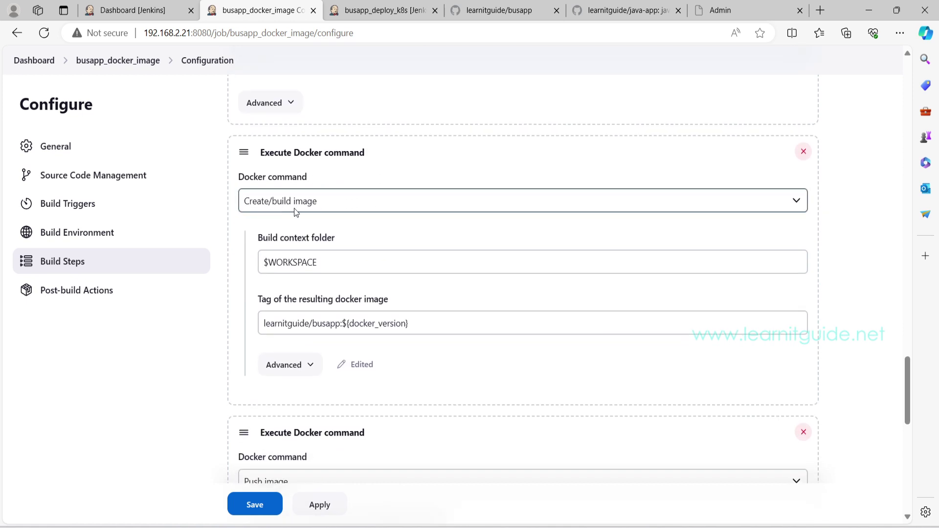
scroll(296, 211, down, 1)
drag(263, 251, 416, 250)
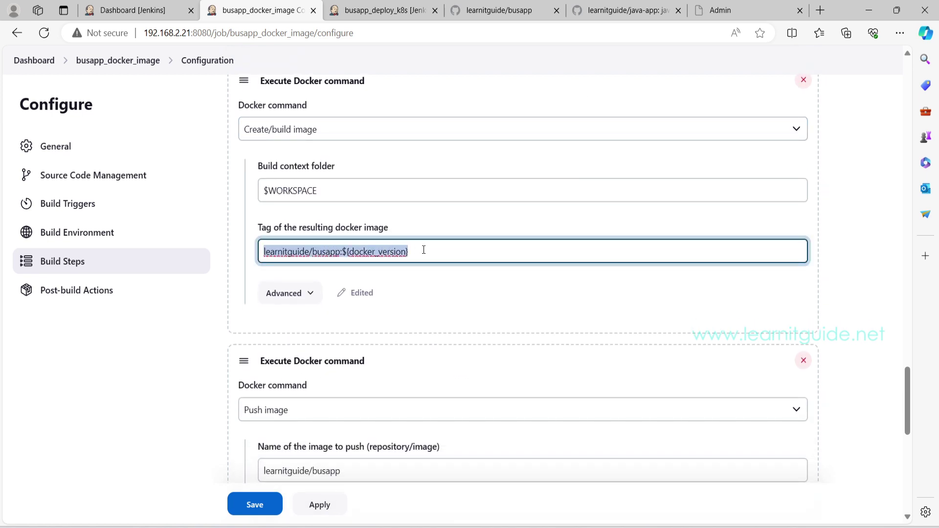
Step: Review the Push image step of busapp_docker_image: image name, tag, registry URL and registry credentials
scroll(424, 250, down, 3)
scroll(373, 201, up, 2)
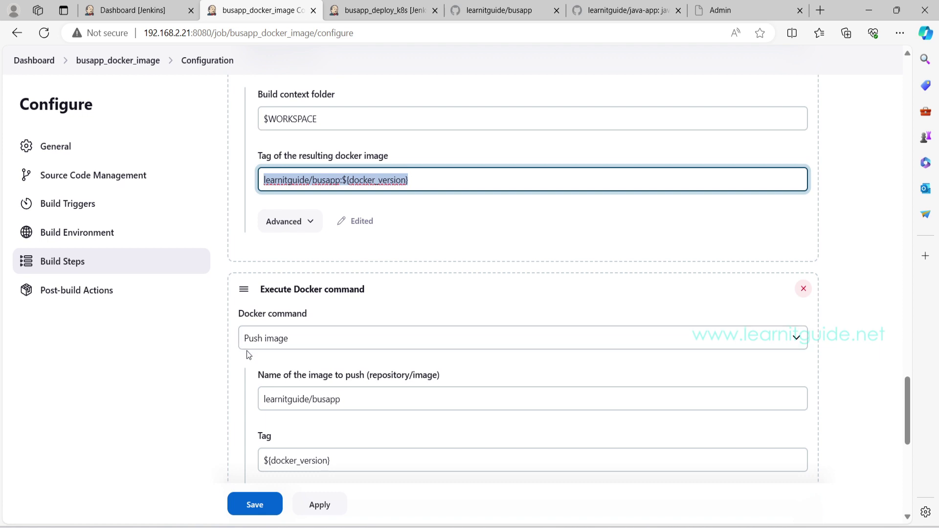
scroll(308, 350, down, 2)
click(369, 257)
drag(369, 257, 236, 266)
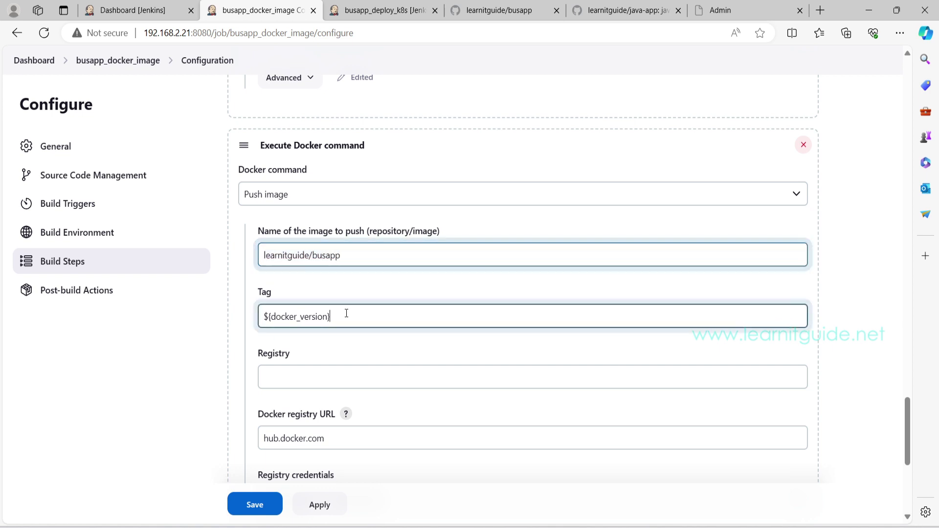
drag(357, 314, 246, 317)
scroll(246, 317, down, 3)
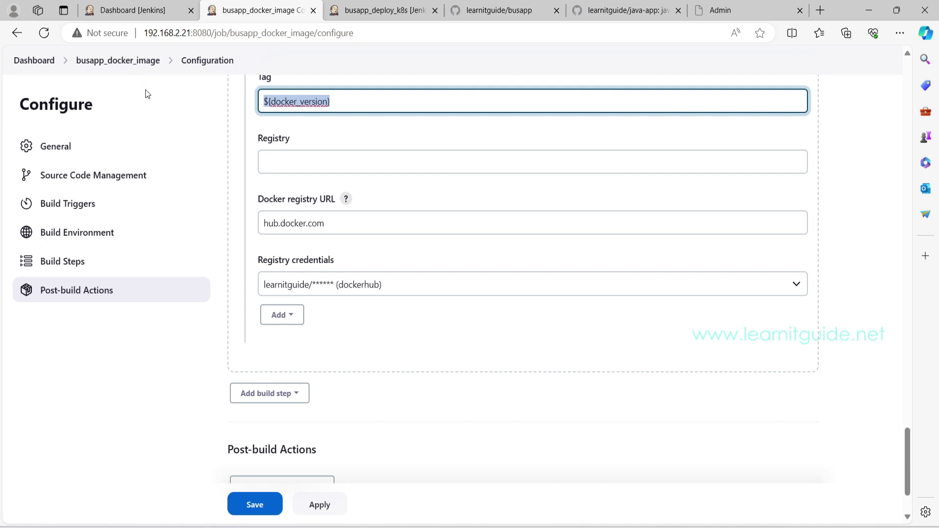
Step: Open the busapp_deploy_k8s configuration and review the name and default value of its string parameter
key(ctrl+Tab)
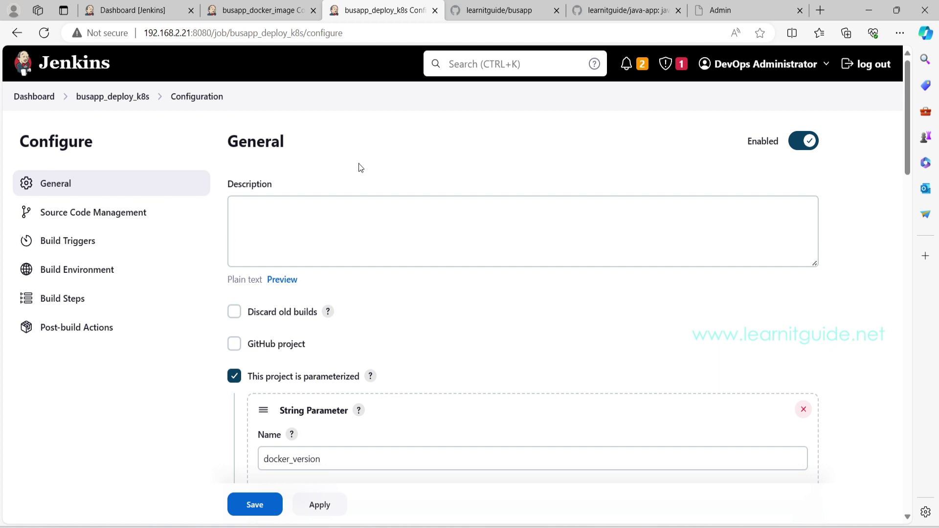
scroll(338, 325, down, 4)
click(315, 245)
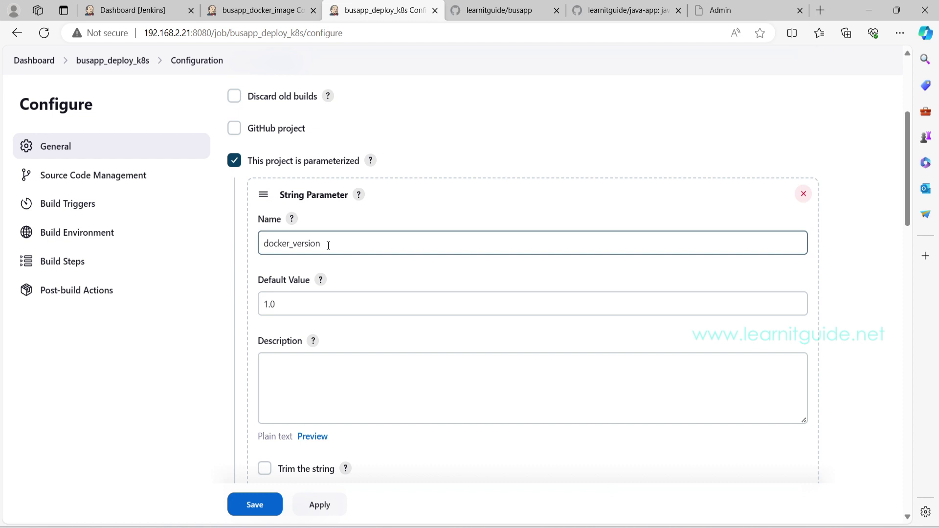
drag(328, 246, 251, 242)
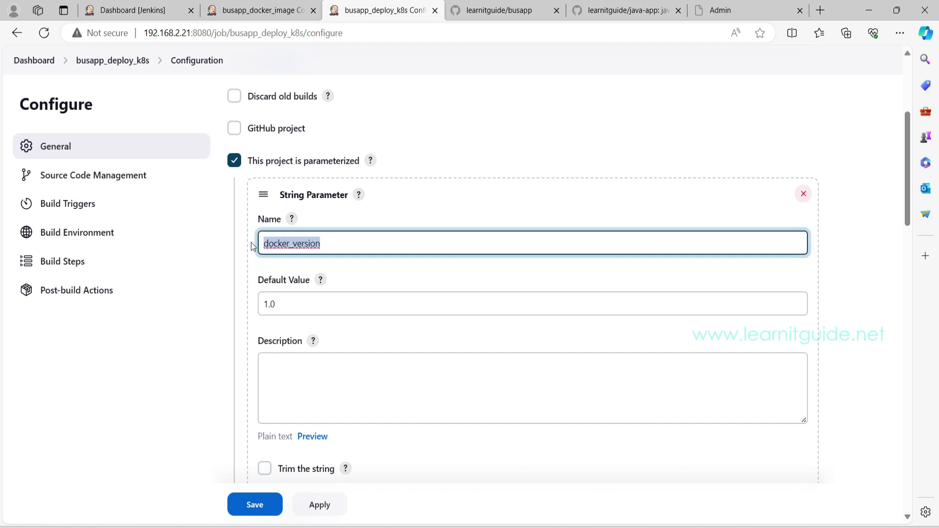
scroll(251, 242, down, 1)
scroll(251, 242, up, 1)
scroll(230, 291, down, 3)
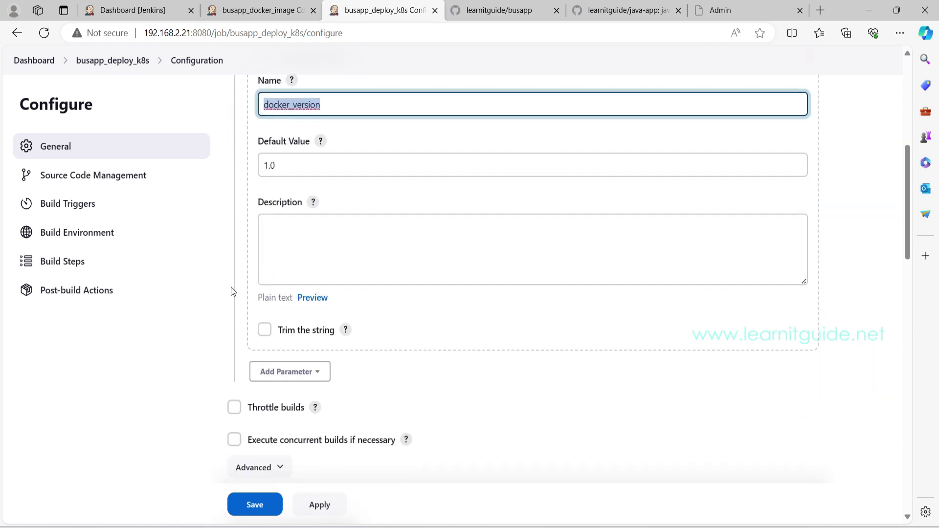
drag(305, 161, 258, 158)
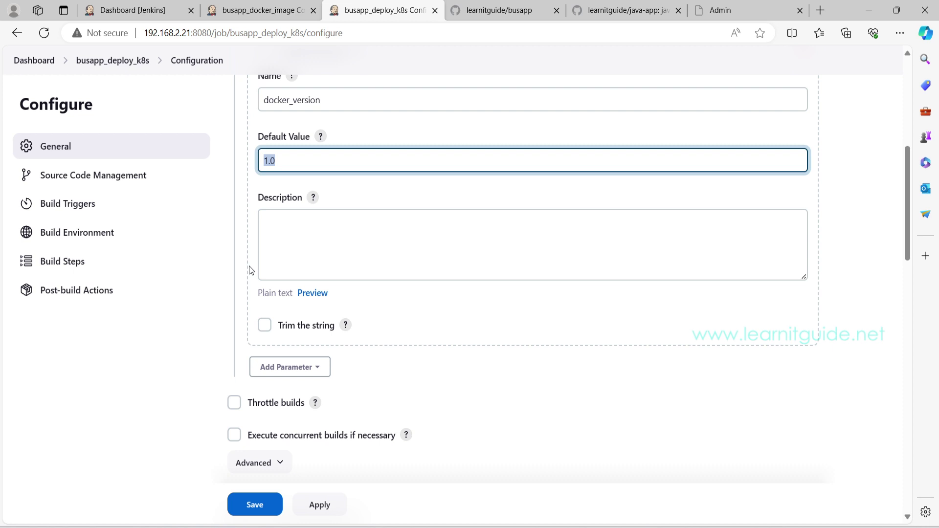
Step: Examine the Execute shell commands in the busapp_deploy_k8s build steps, from the KUBECONFIG export to the kubectl set image line
scroll(250, 277, down, 15)
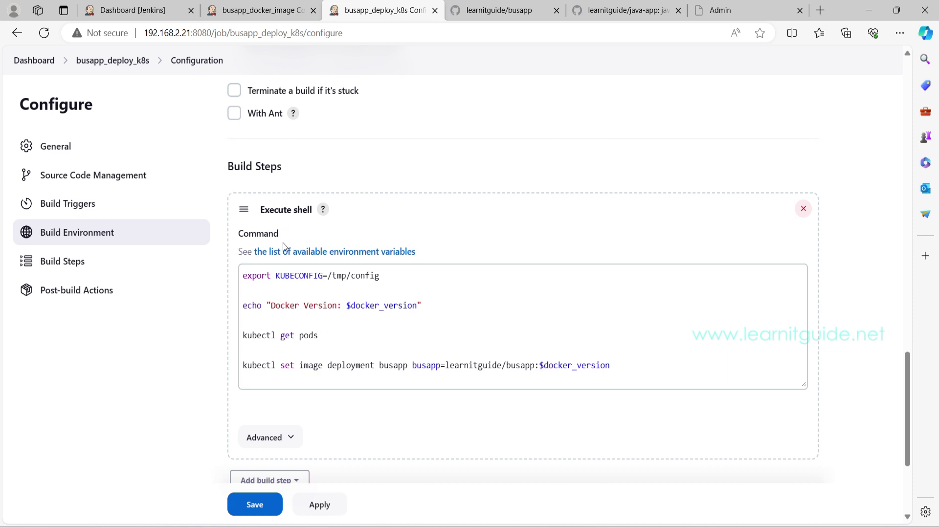
drag(387, 276, 243, 274)
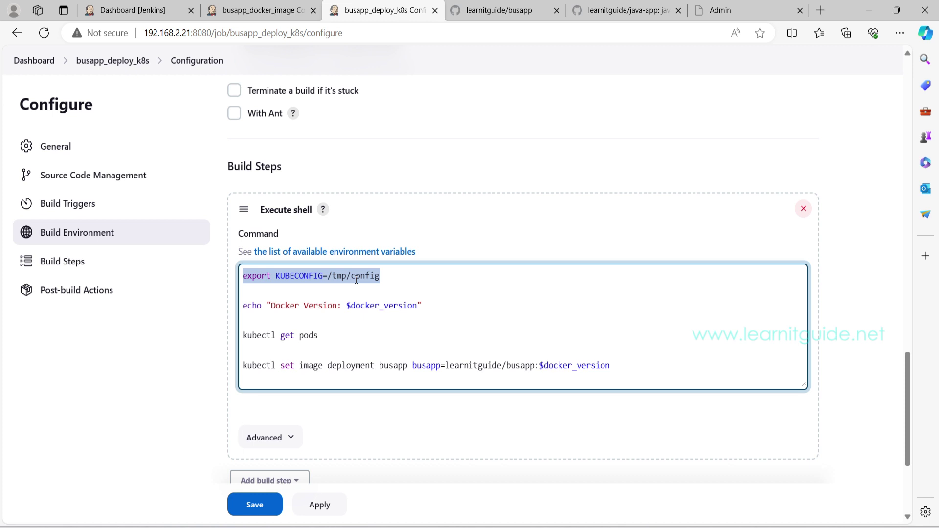
drag(269, 306, 425, 306)
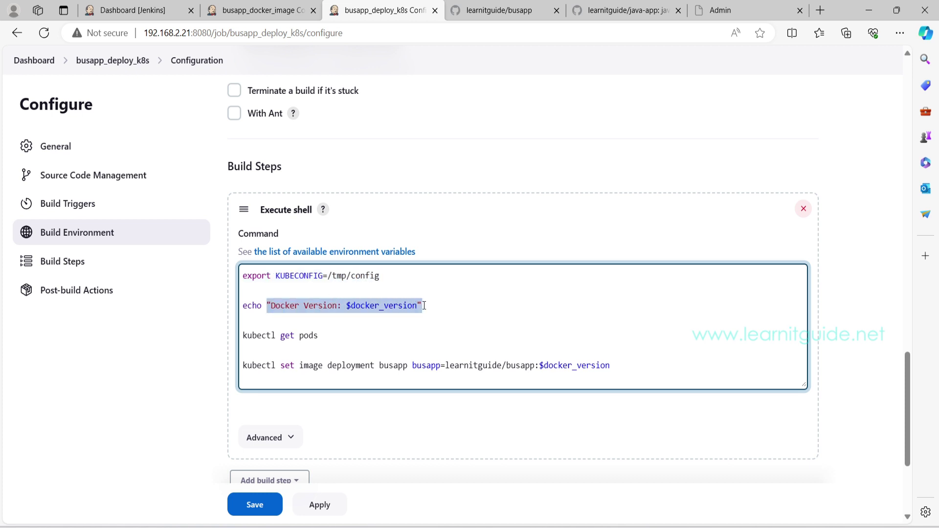
drag(336, 335, 243, 335)
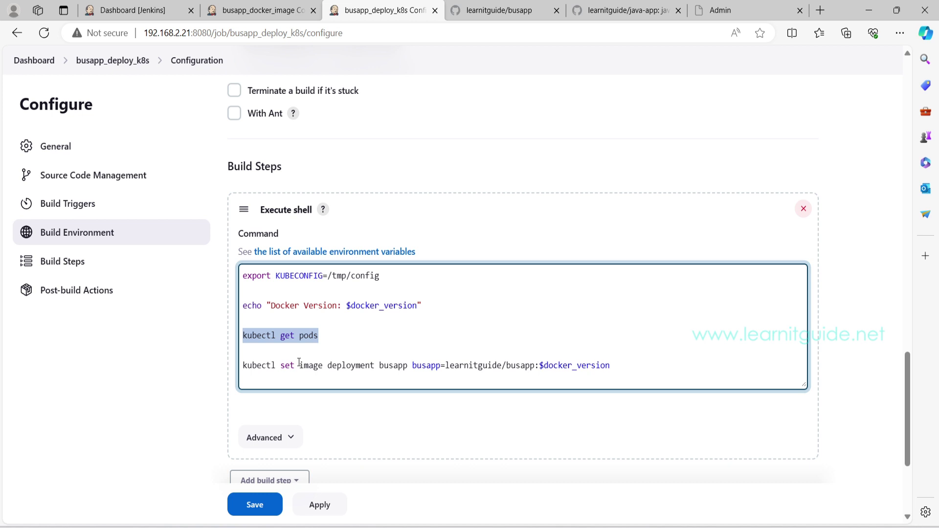
drag(246, 368, 617, 368)
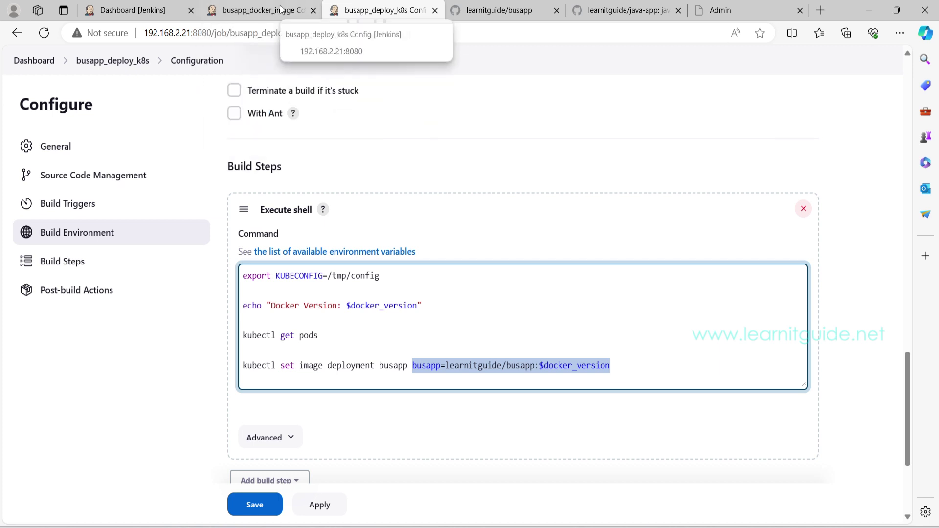
Step: Create a new Freestyle project named busapp_build from the Jenkins dashboard
click(132, 10)
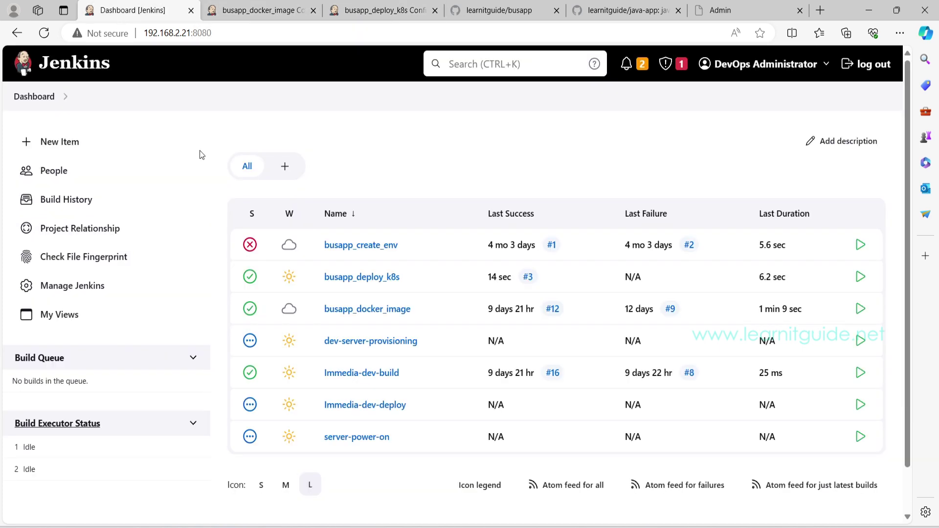
click(64, 142)
click(237, 195)
text(busapp_build)
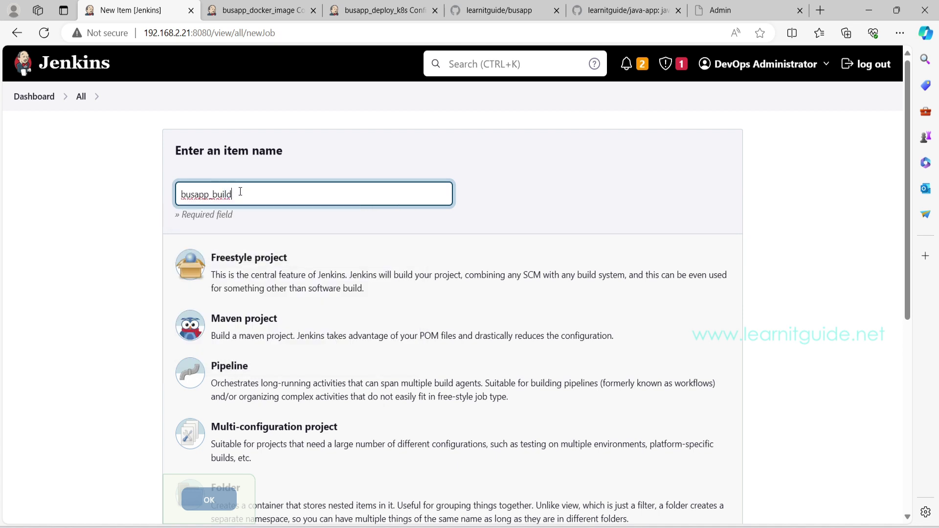
click(250, 267)
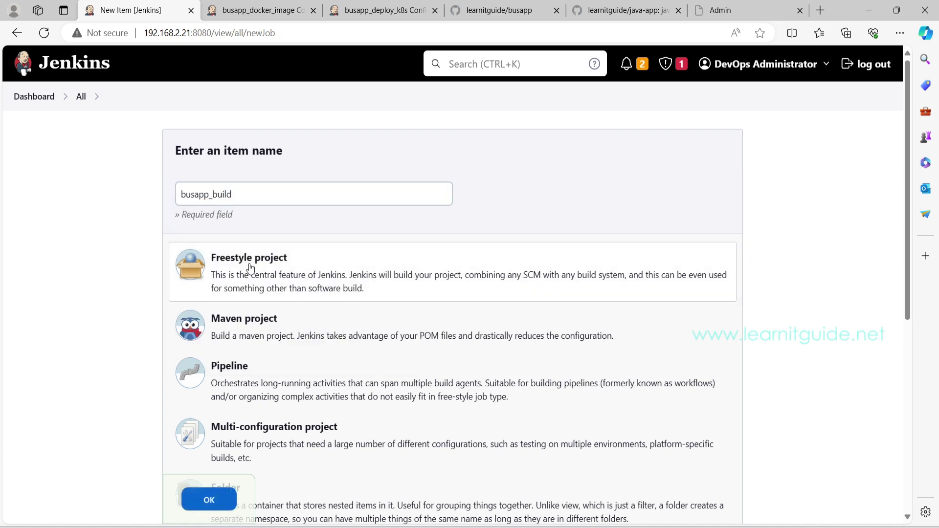
click(211, 499)
Step: Parameterize the busapp_build project with a string parameter named docker_version and a default value of 1.0
scroll(385, 314, down, 4)
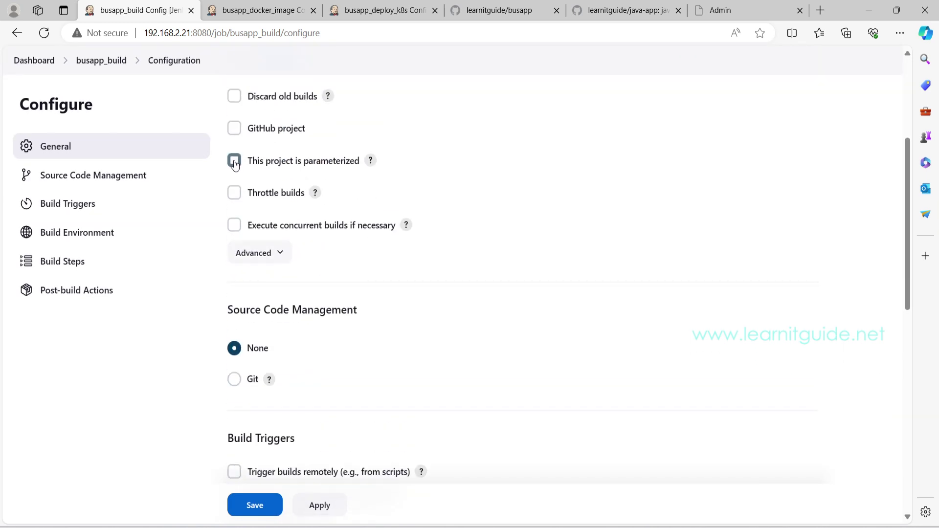
click(235, 163)
click(290, 186)
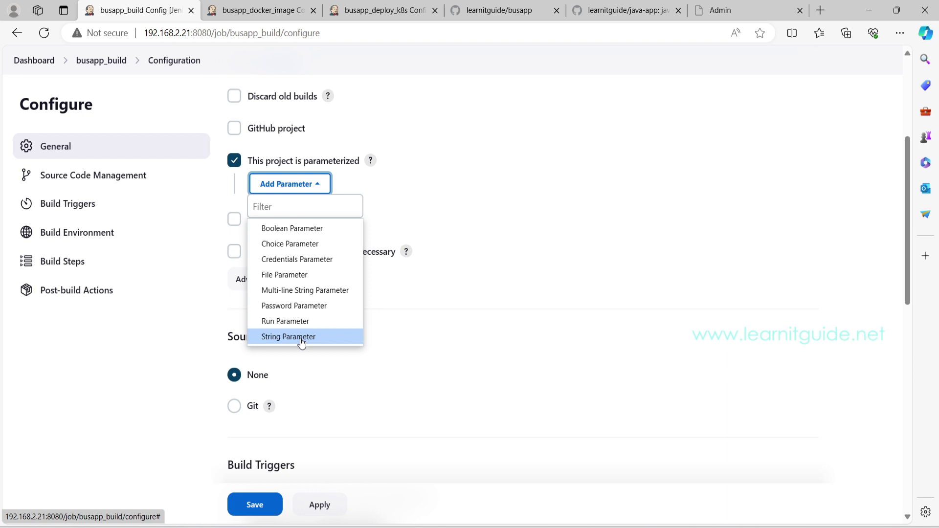
click(289, 337)
click(299, 241)
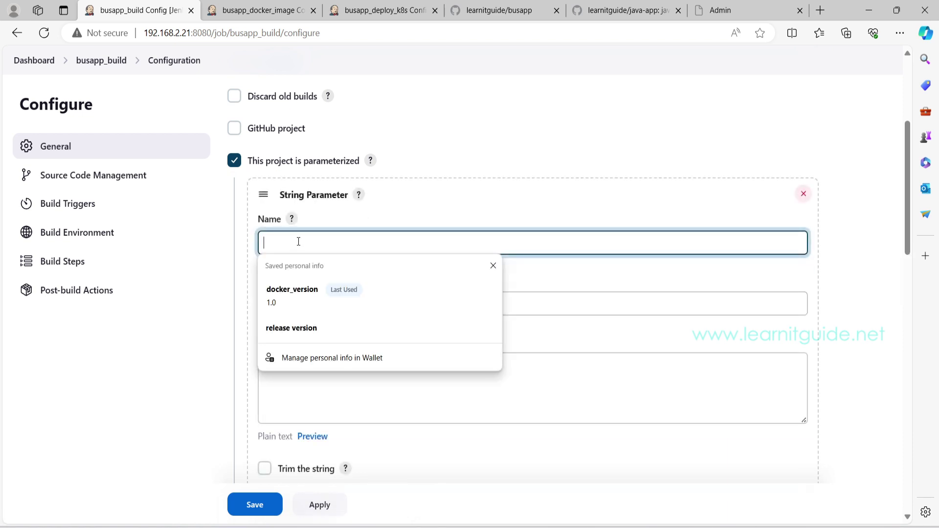
click(306, 290)
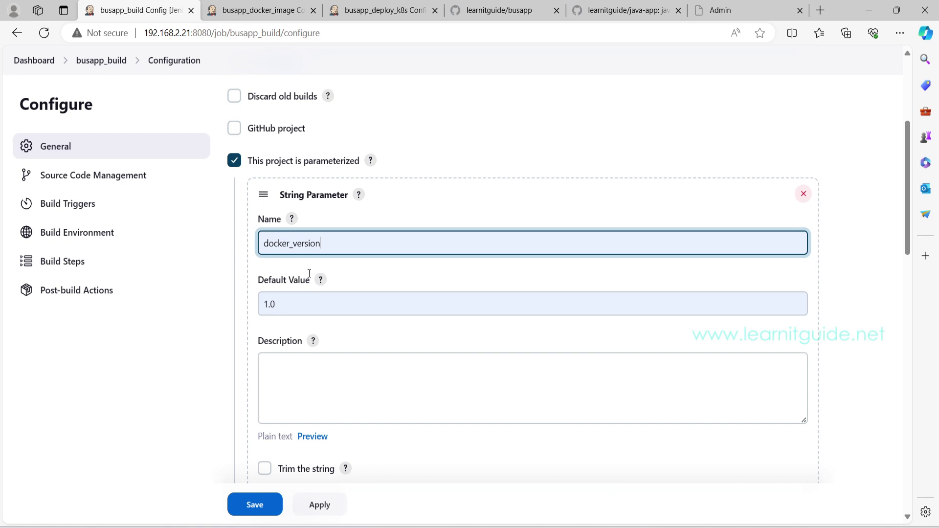
drag(282, 304, 265, 305)
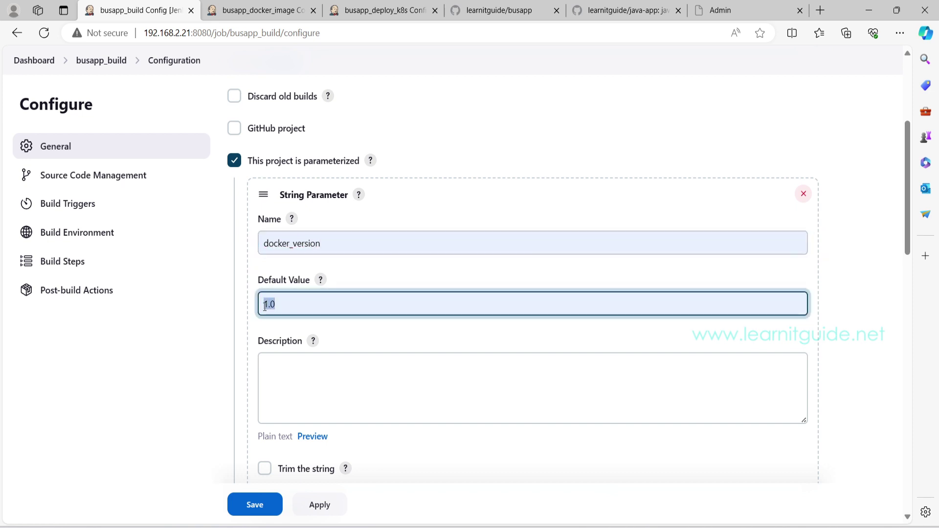
Step: Consult the Trigger, Docker and Deploy on K8s workflow diagram in Paint and return to the busapp_build configuration
scroll(265, 305, down, 10)
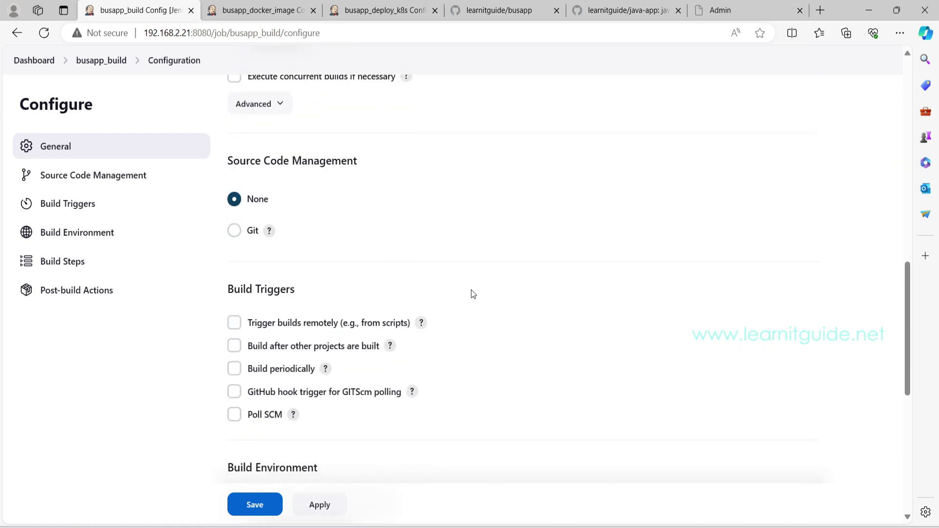
key(alt+Tab)
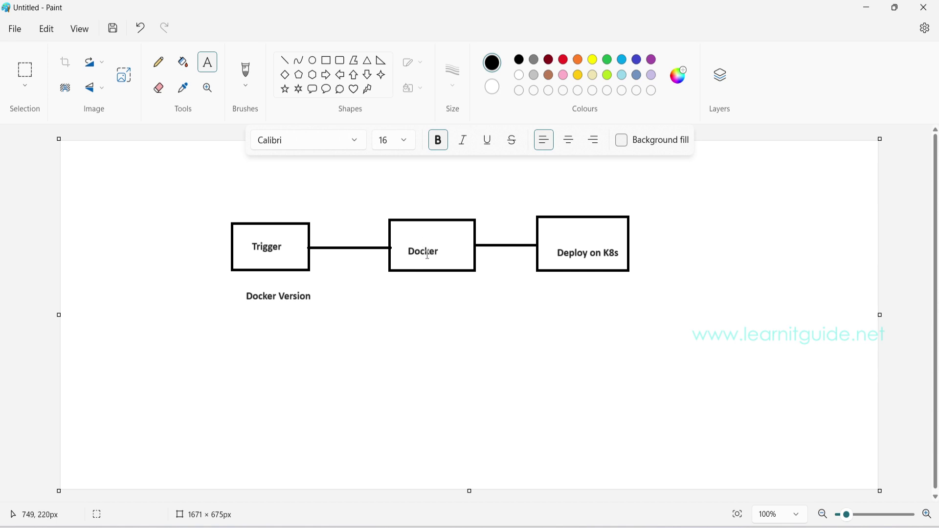
key(alt+Tab)
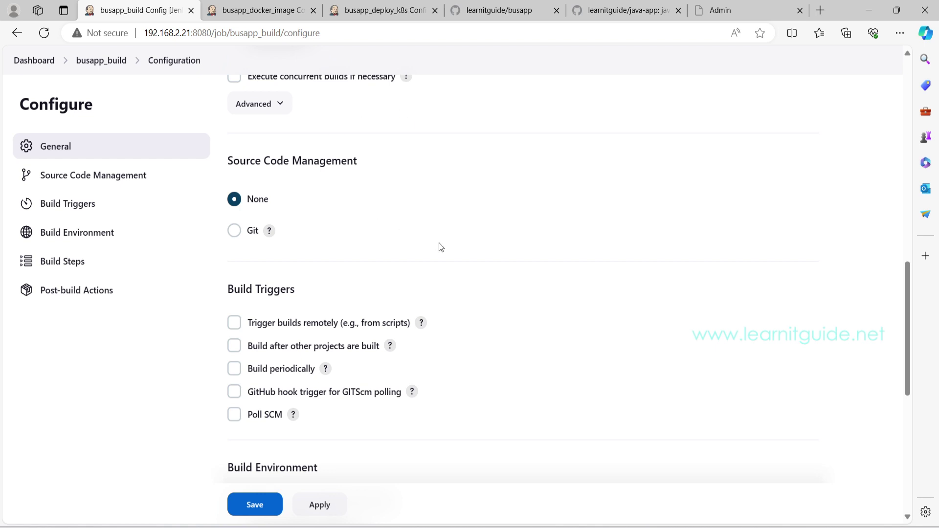
scroll(438, 242, down, 3)
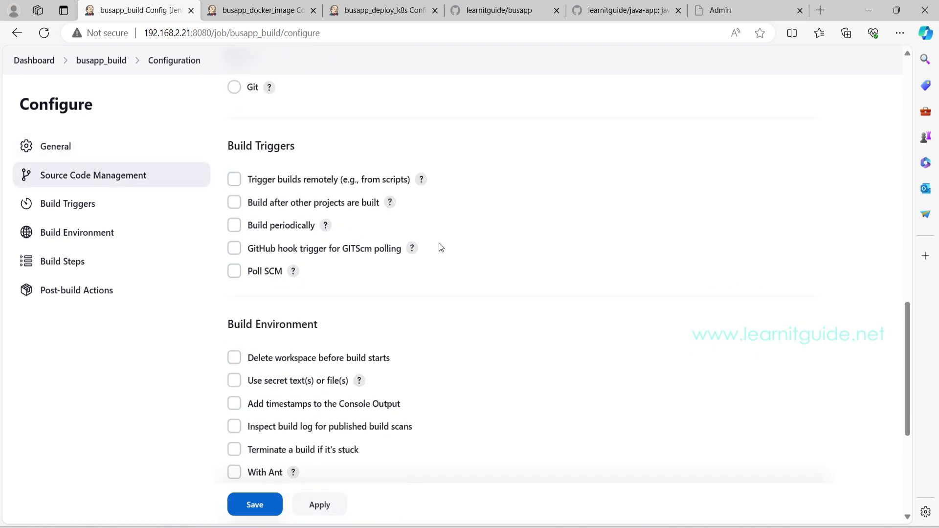
scroll(438, 242, down, 2)
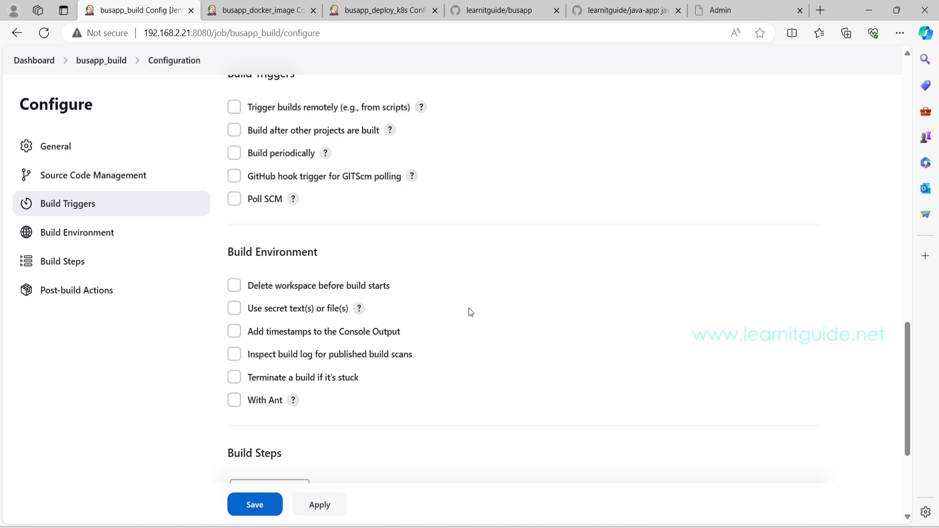
scroll(469, 307, up, 2)
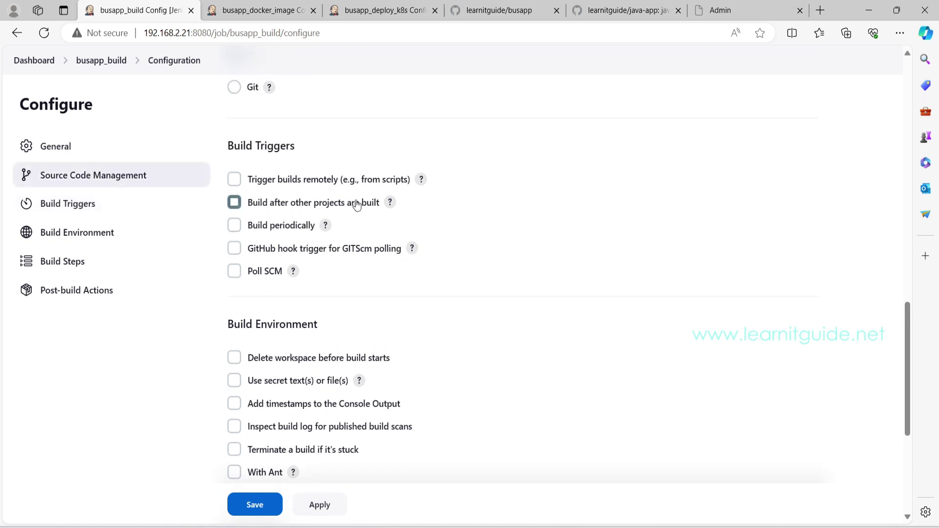
click(235, 205)
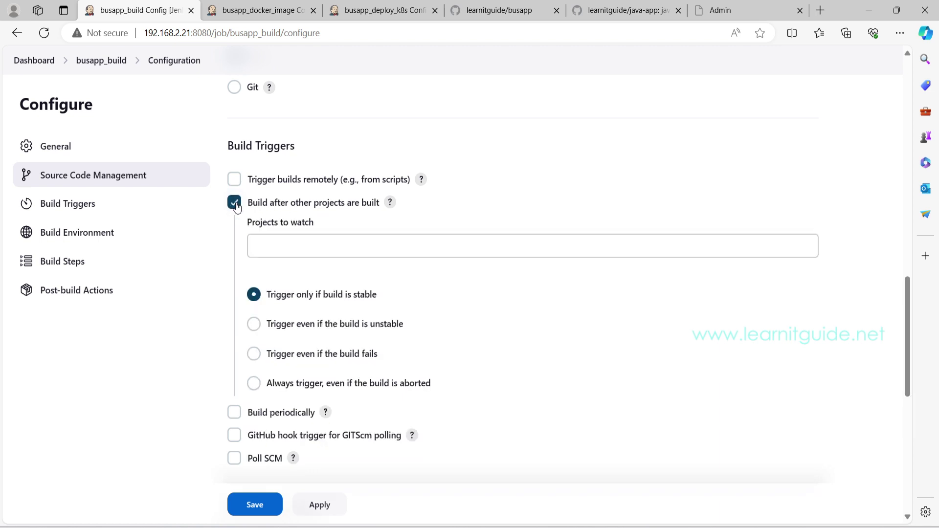
click(262, 248)
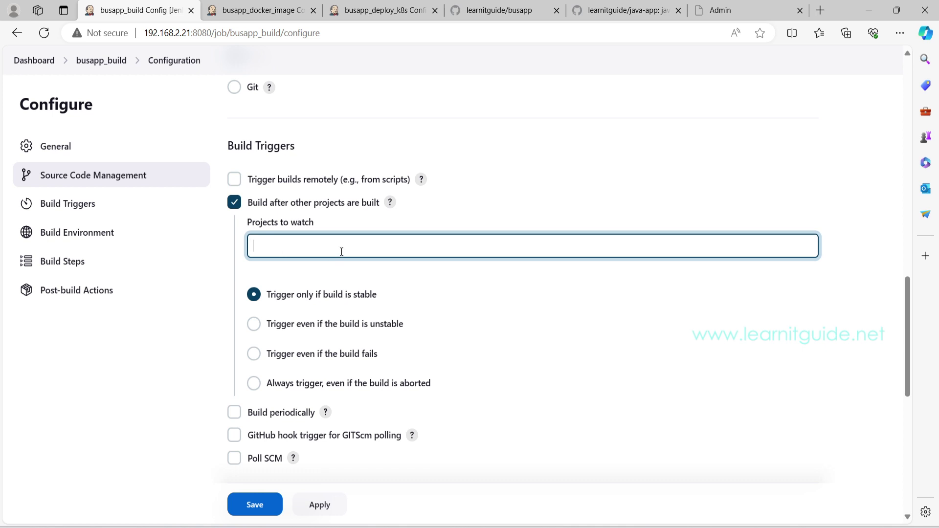
drag(129, 93, 11, 107)
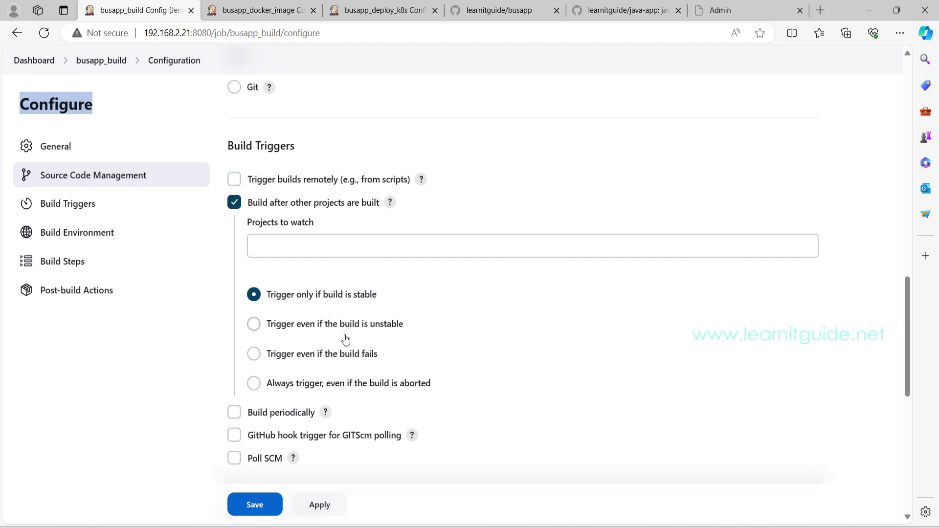
click(341, 246)
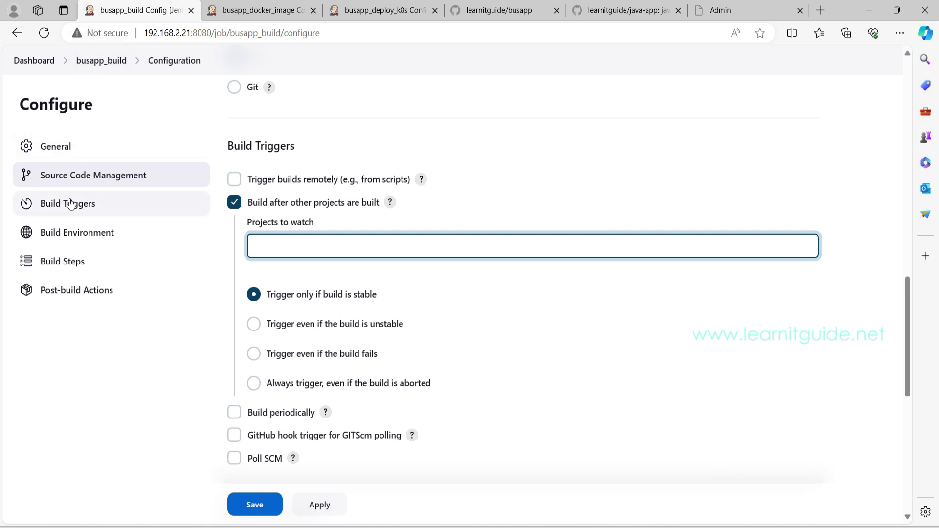
click(234, 201)
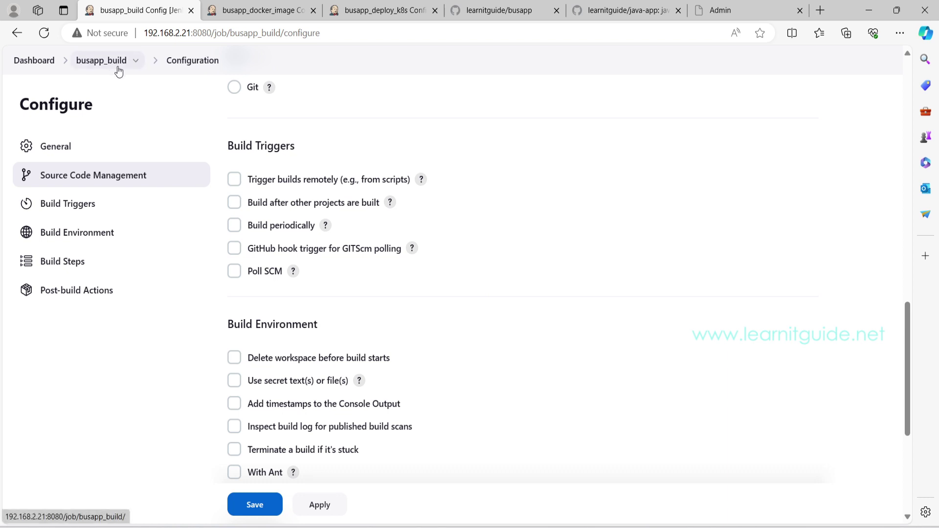
Step: Check which build step types are offered in the busapp_build configuration
scroll(411, 264, down, 1)
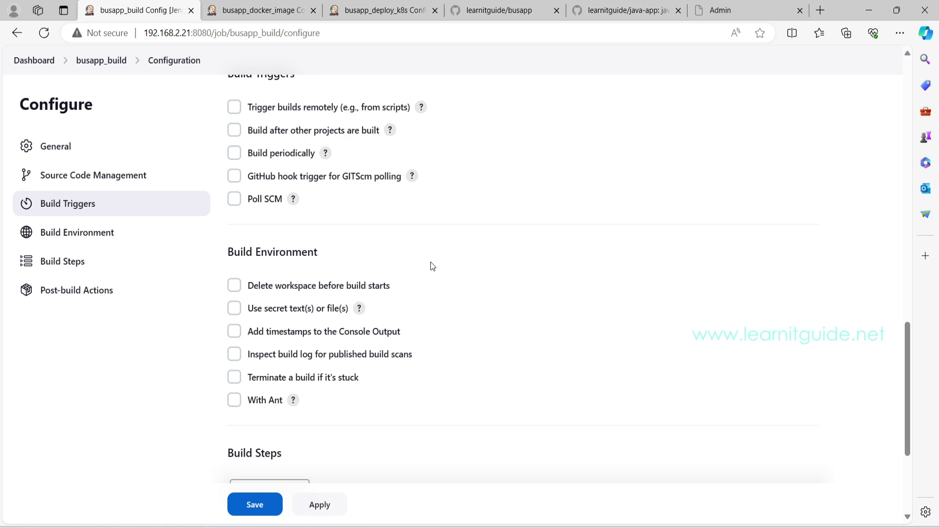
scroll(428, 262, down, 3)
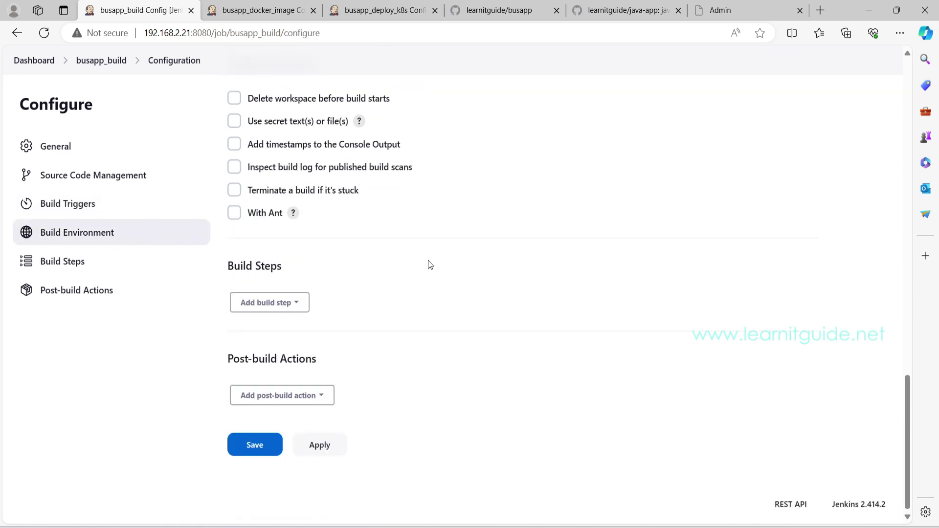
click(285, 399)
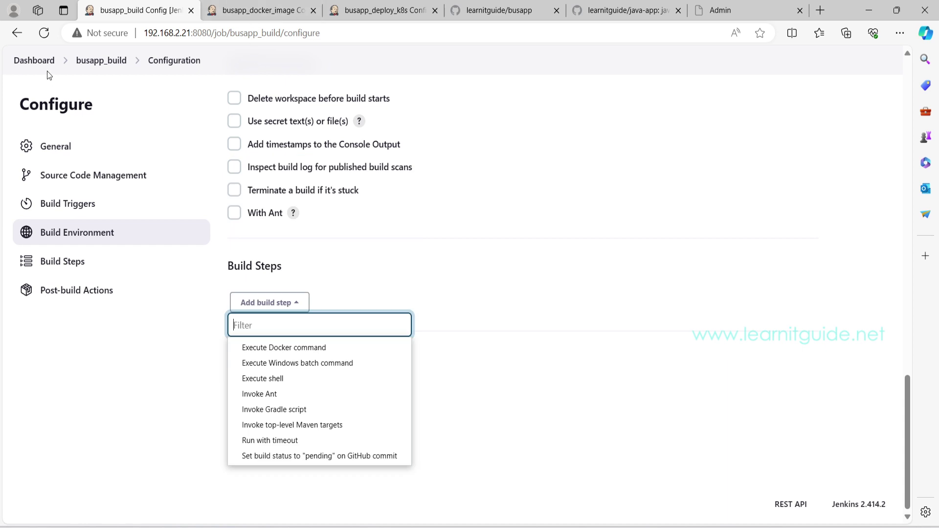
Step: Open the Jenkins dashboard in a separate tab and go to the available plugins in the plugin manager
right_click(45, 68)
click(58, 75)
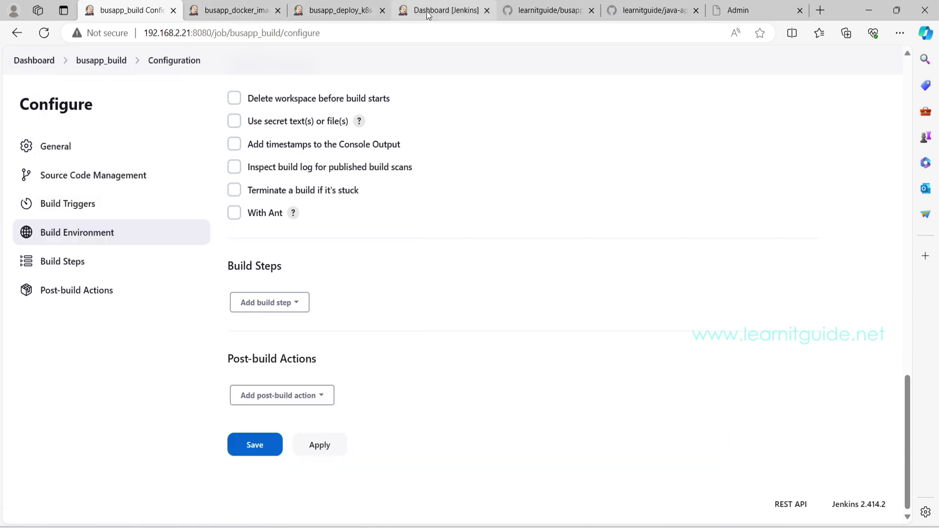
click(426, 11)
click(65, 283)
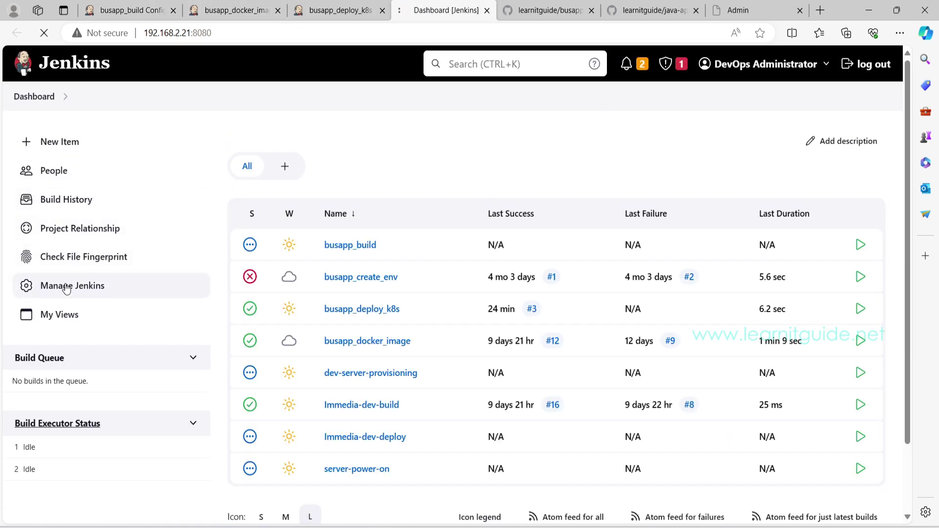
scroll(482, 296, down, 5)
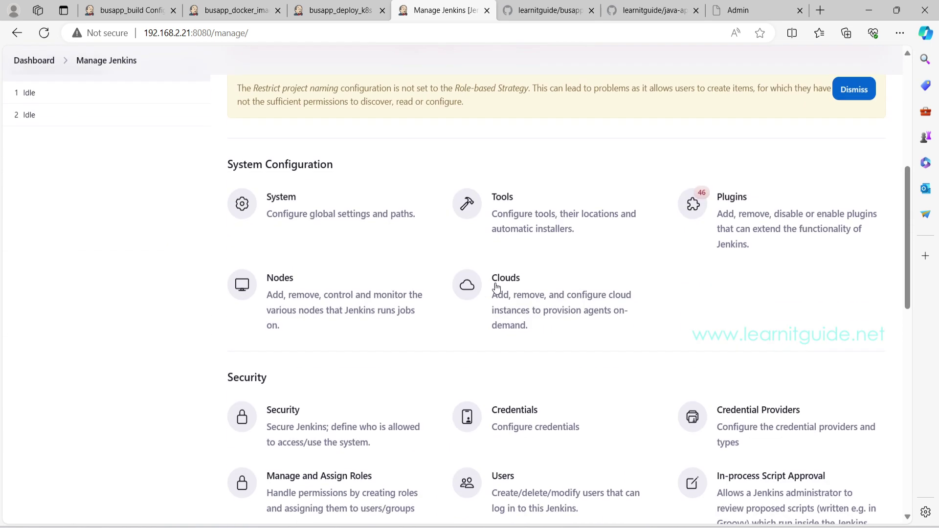
click(721, 220)
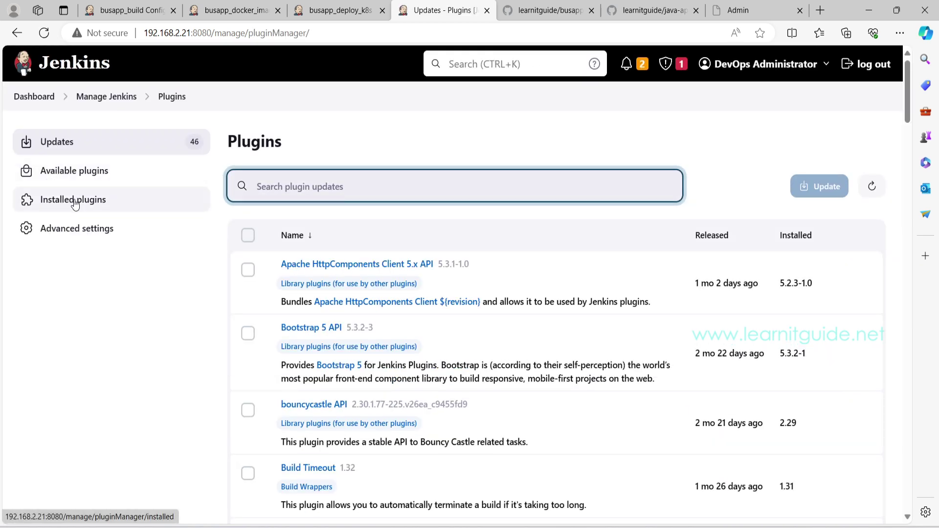
click(77, 170)
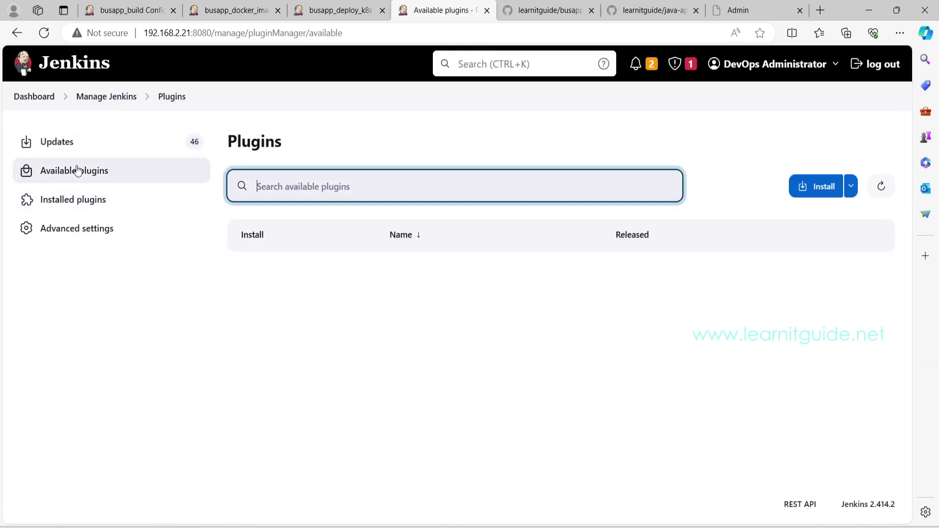
Step: Search the available plugins for "param" and install the Parameterized Trigger plugin
text(param)
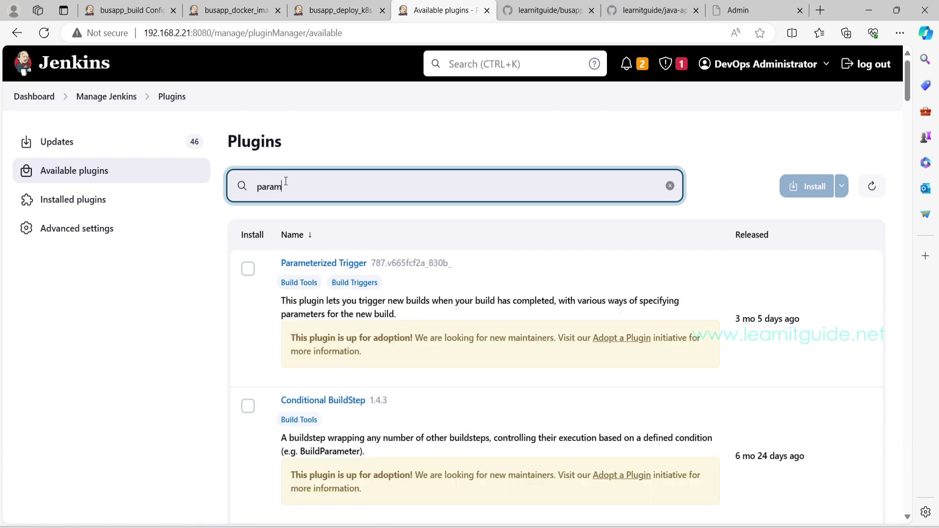
click(248, 270)
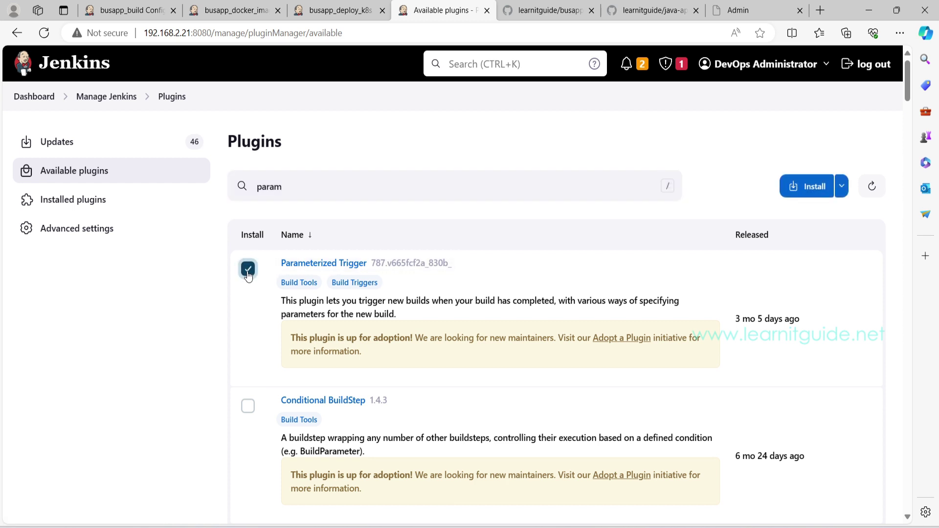
click(806, 188)
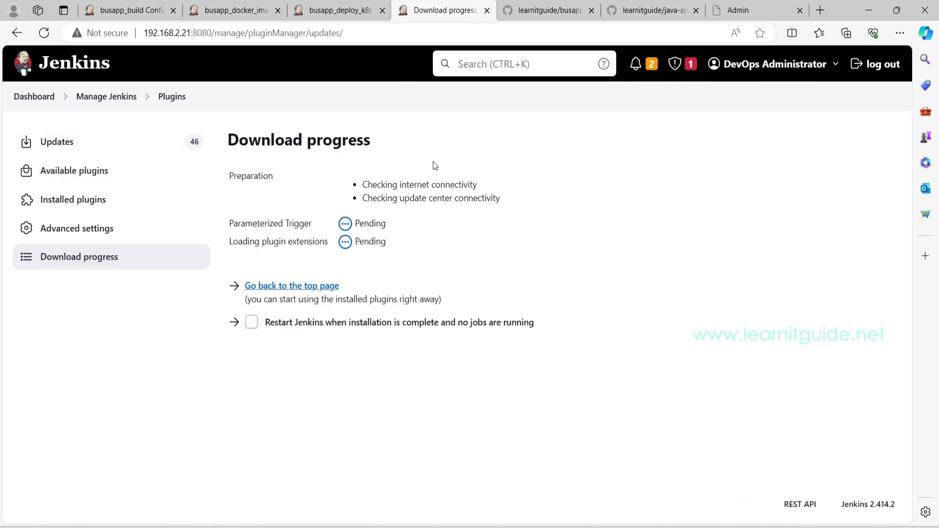
drag(394, 268, 279, 218)
click(339, 153)
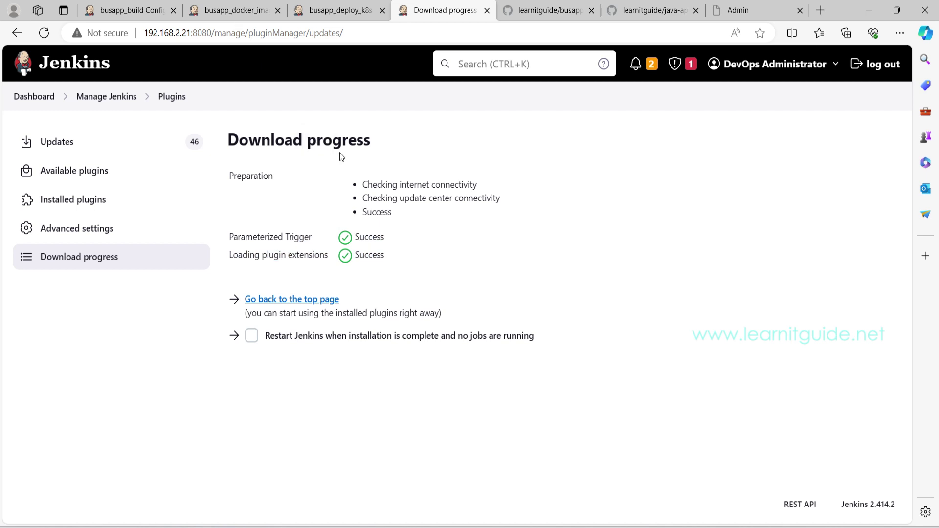
Step: Save the busapp_build project without discarding its pending changes and reopen its configuration
click(118, 10)
click(106, 63)
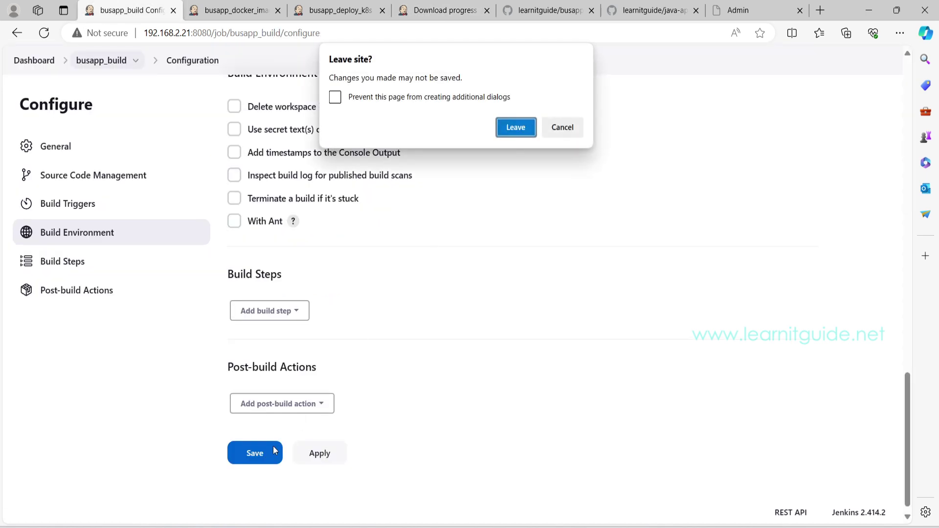
click(548, 136)
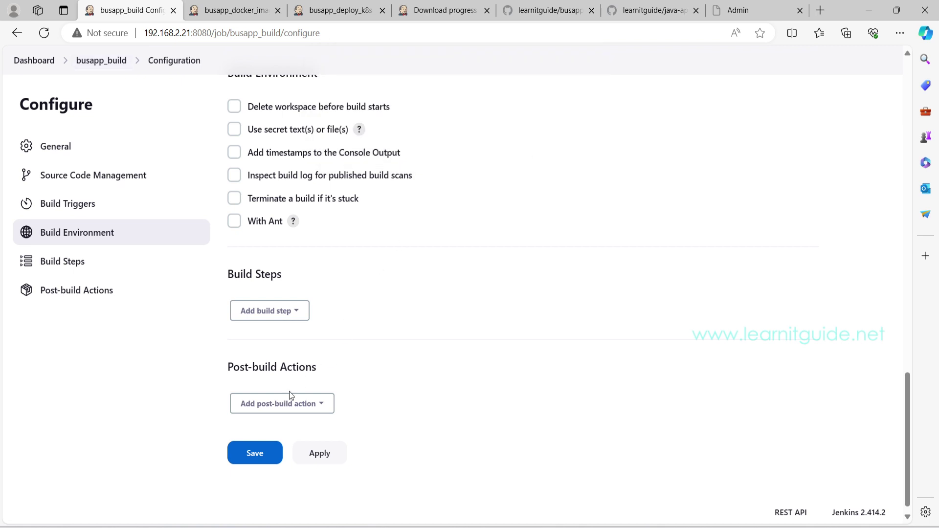
click(267, 450)
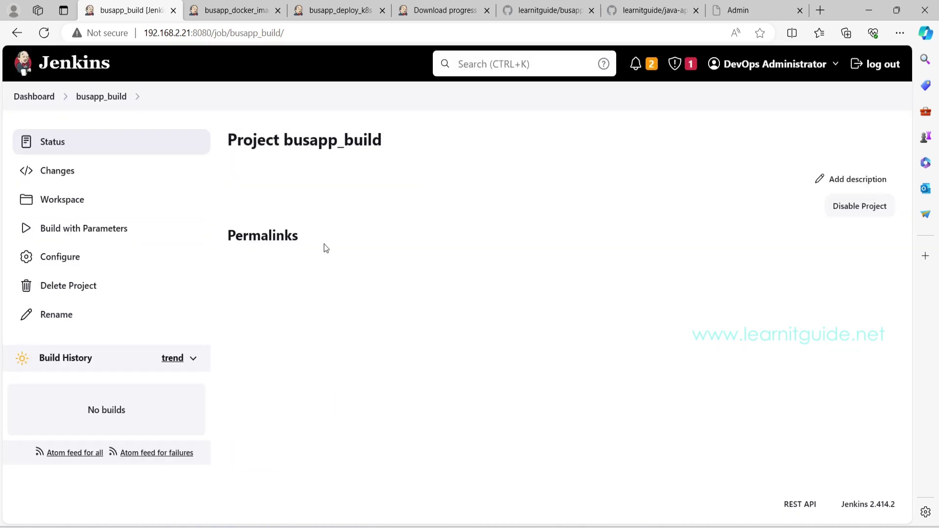
click(102, 96)
click(72, 258)
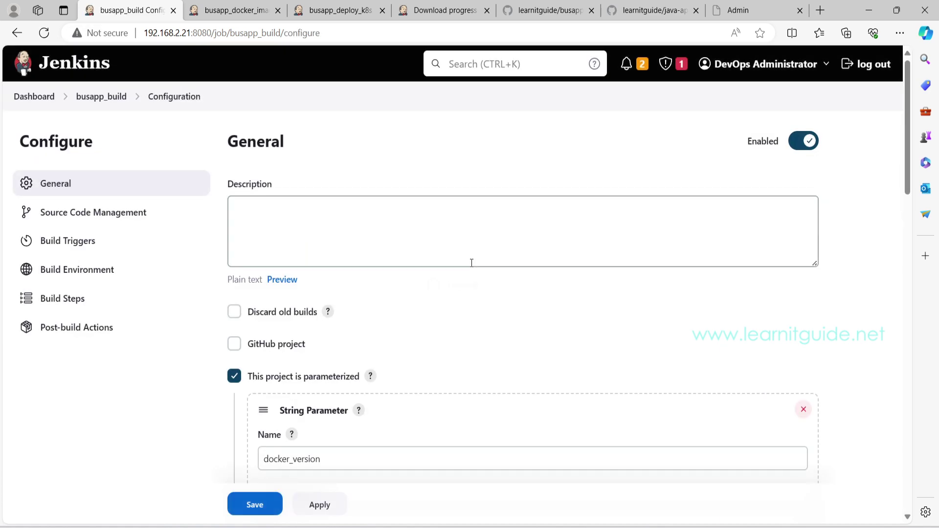
Step: Look for the Trigger parameterized build on other projects option among the post-build actions of busapp_build
scroll(473, 269, down, 5)
scroll(474, 268, down, 10)
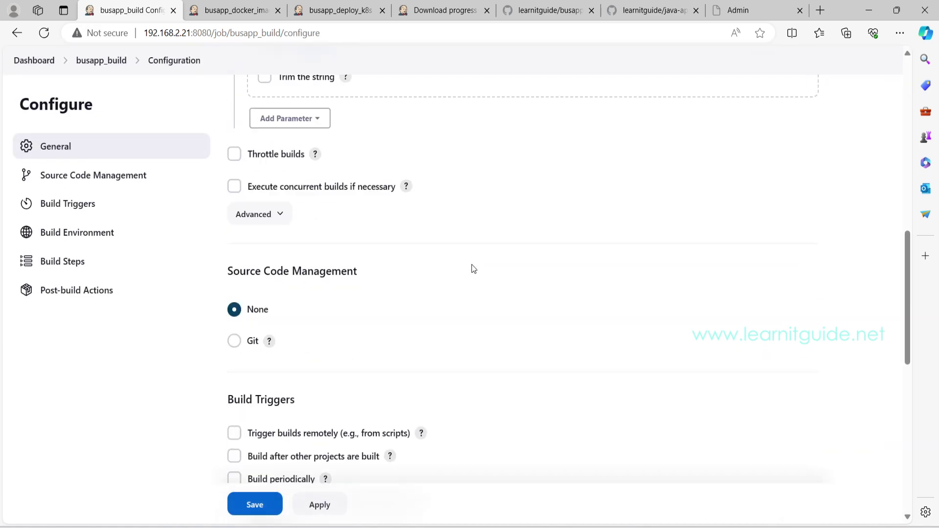
drag(226, 361, 315, 374)
click(300, 395)
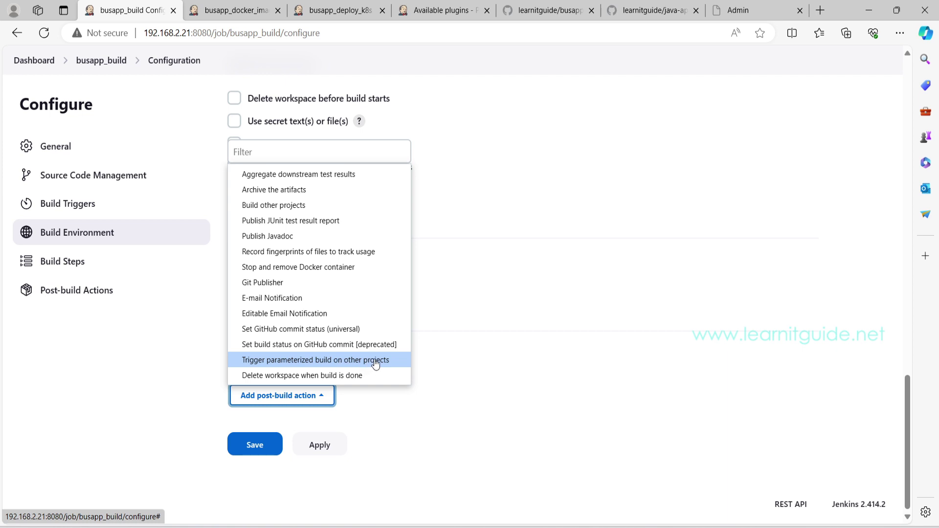
click(391, 410)
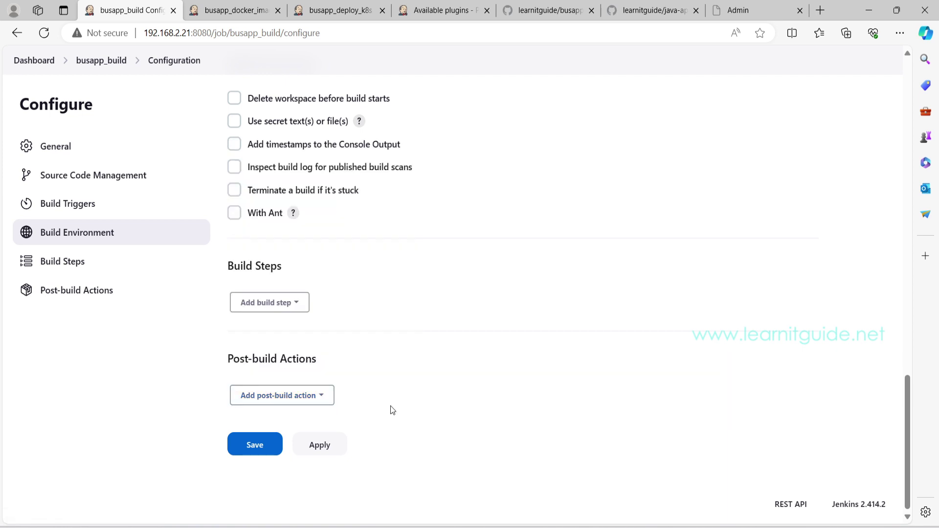
Step: Review the busapp_deploy_k8s and busapp_docker_image configurations, including the latter's available post-build actions, and return to busapp_build
click(338, 9)
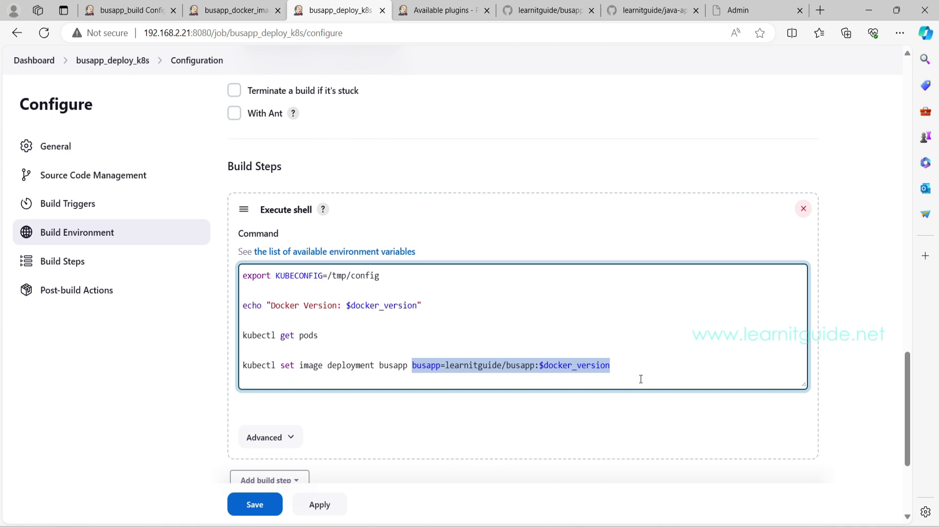
click(222, 12)
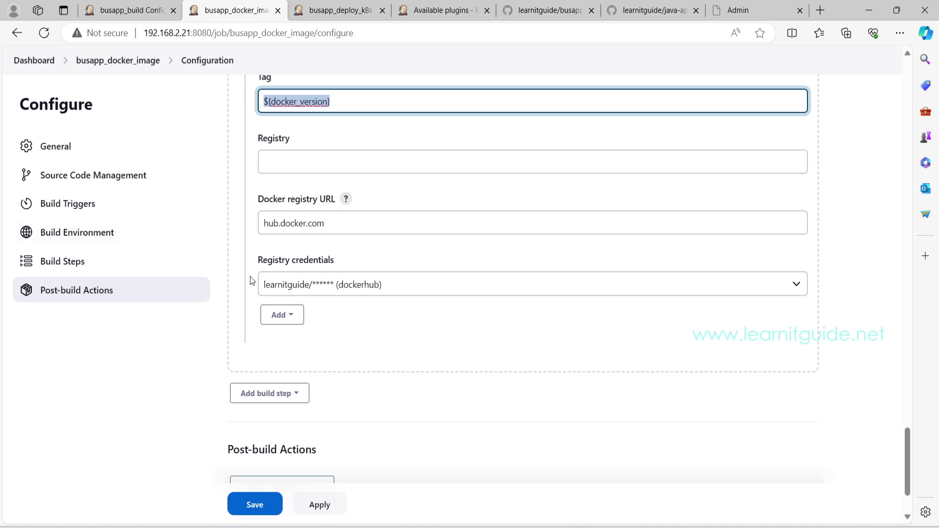
scroll(252, 277, down, 2)
click(315, 394)
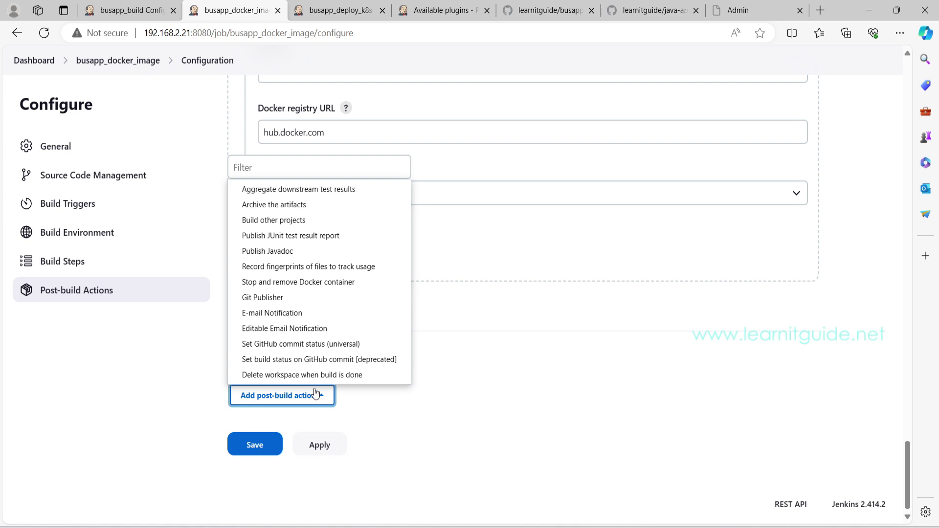
click(315, 395)
key(ctrl+shift+Tab)
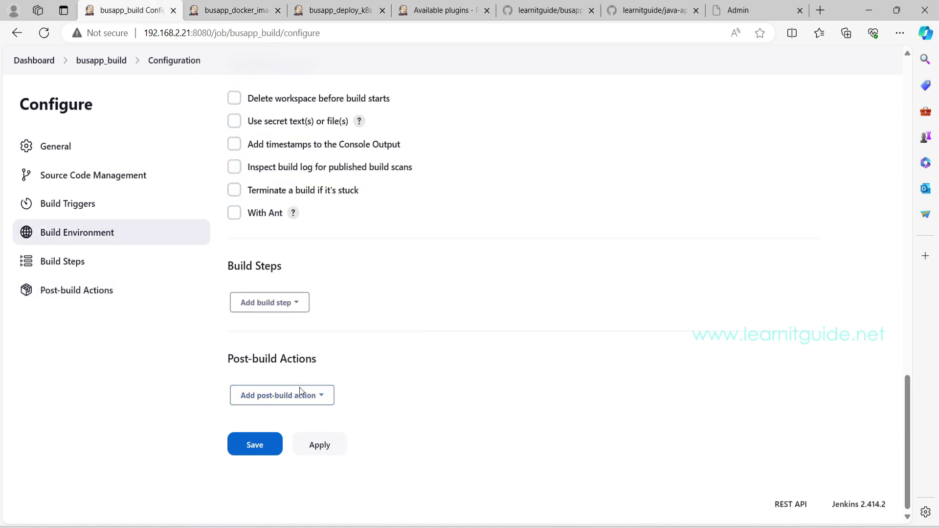
click(300, 393)
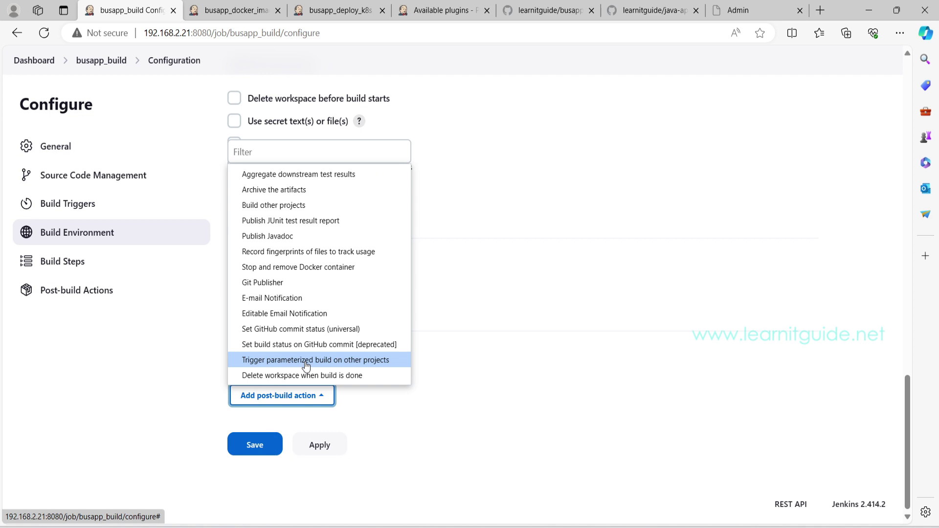
click(427, 382)
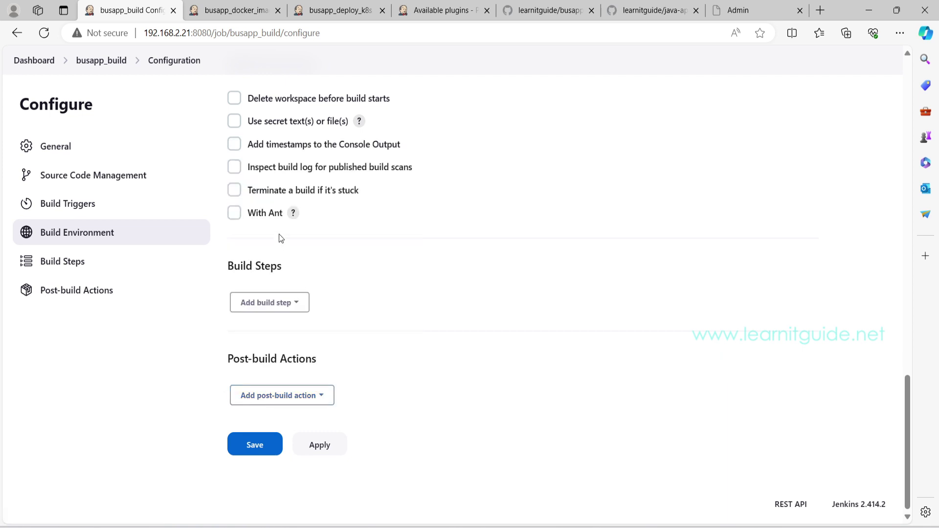
click(291, 304)
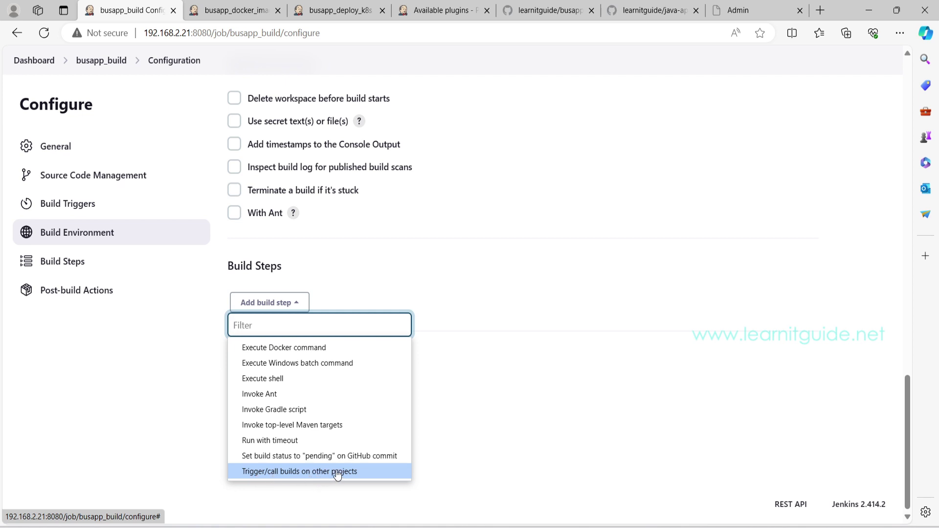
click(293, 472)
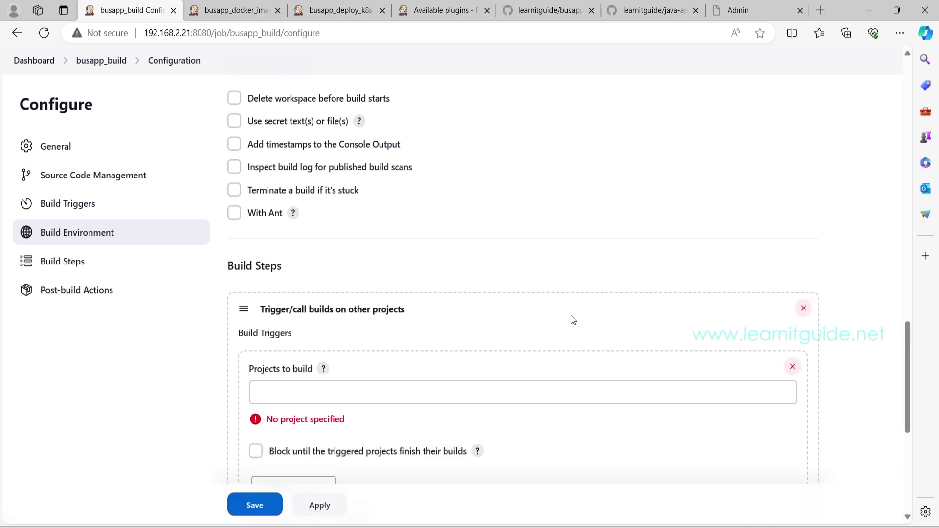
click(802, 308)
Step: Add a Trigger parameterized build on other projects post-build action to busapp_build with busapp_docker_image as the project to build
click(312, 395)
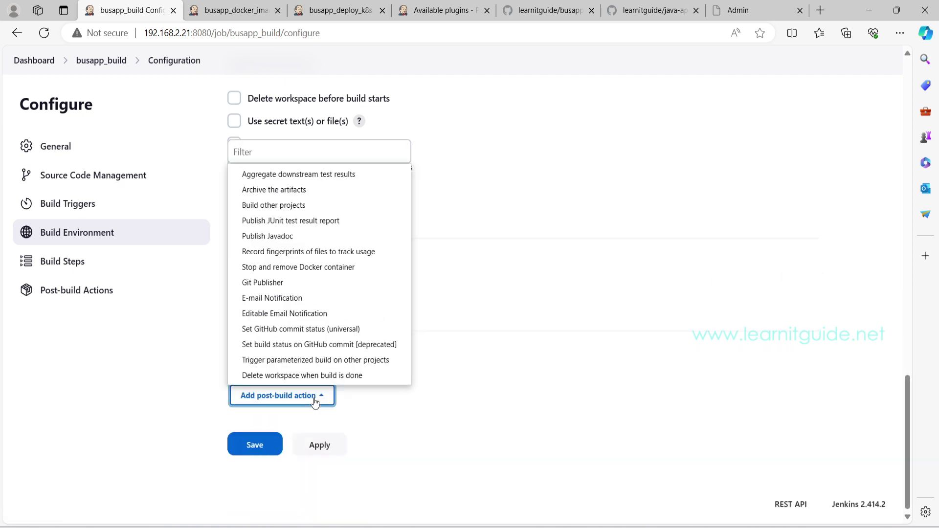
click(314, 360)
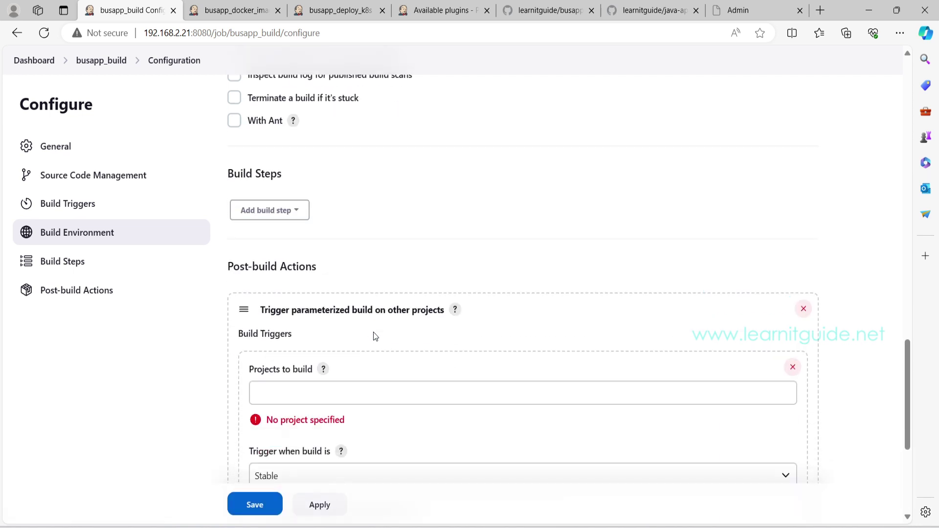
scroll(374, 337, down, 1)
click(292, 342)
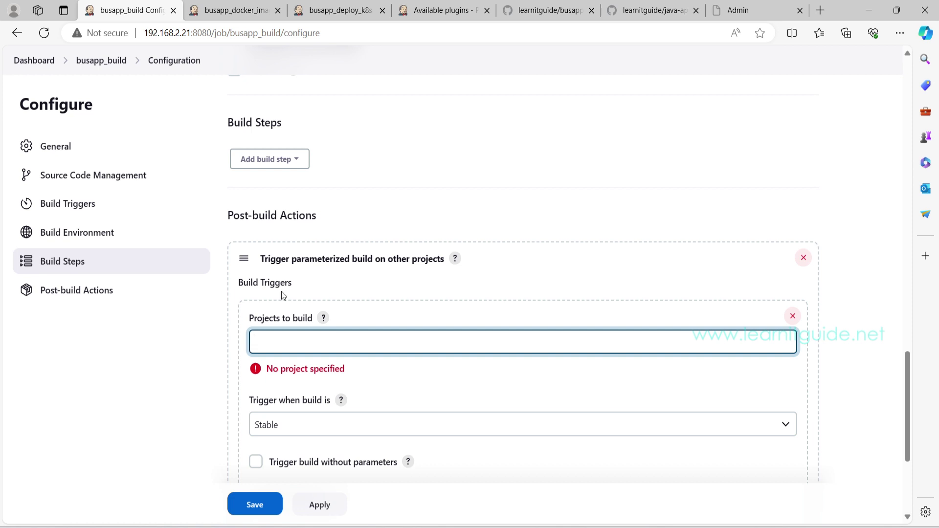
scroll(281, 292, down, 3)
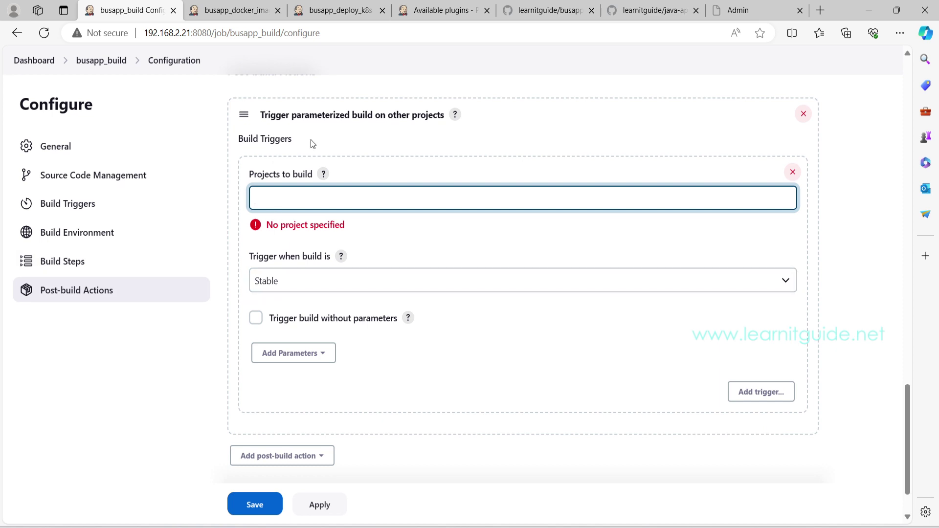
text(busapp)
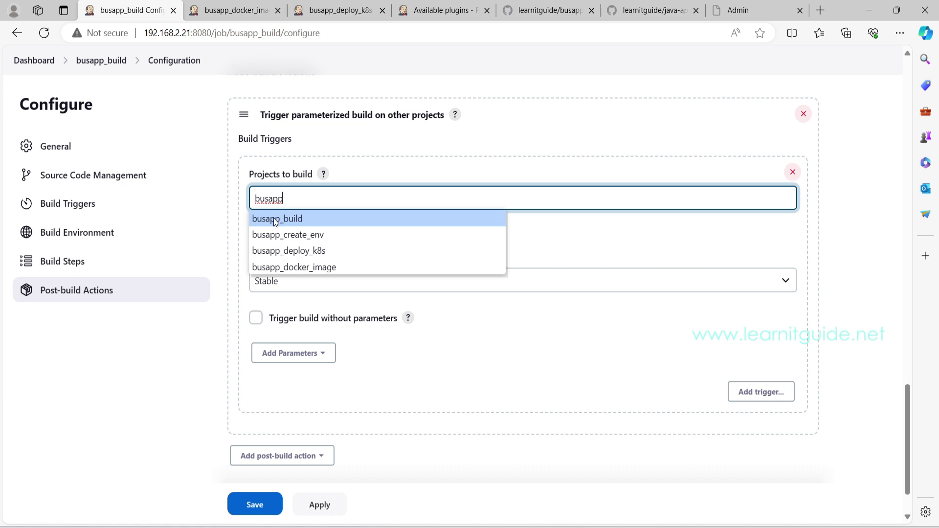
click(303, 268)
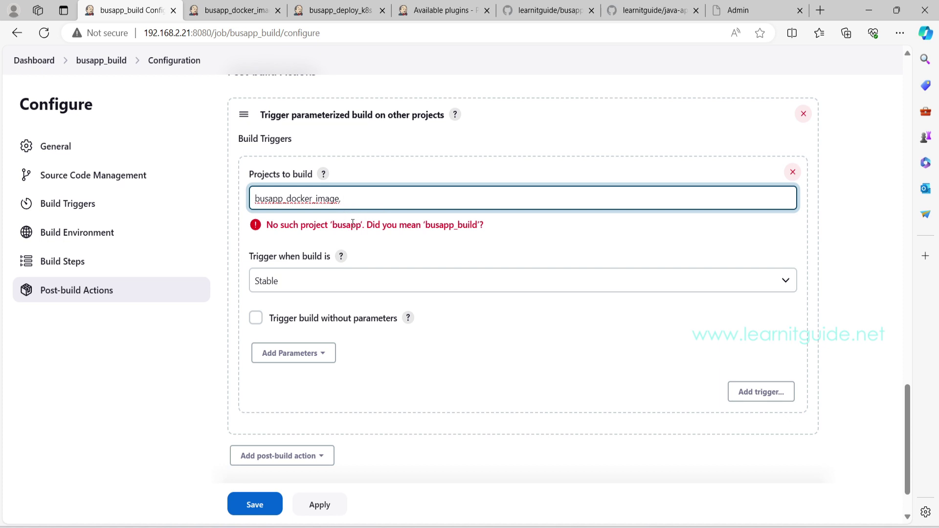
drag(321, 225, 444, 227)
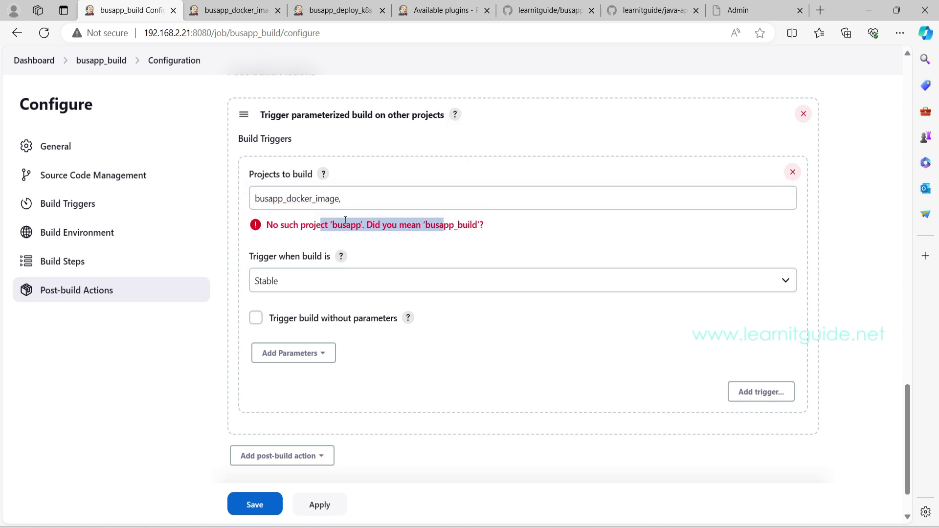
click(377, 203)
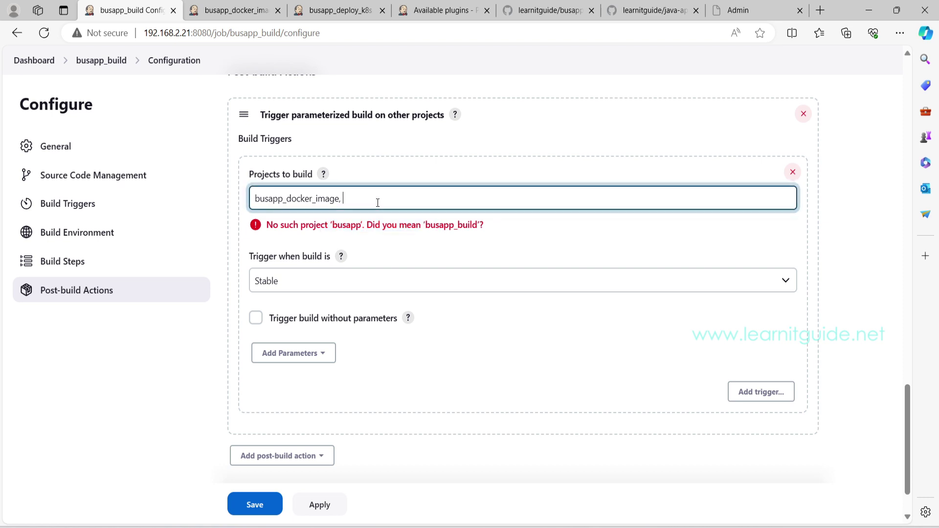
click(577, 240)
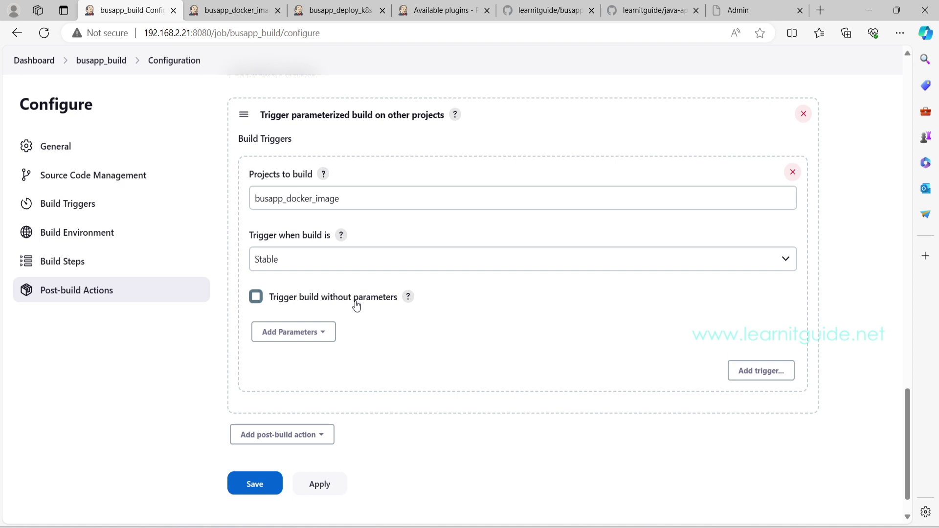
Step: Pass the current build parameters to the triggered busapp_docker_image project and save the busapp_build configuration
click(327, 336)
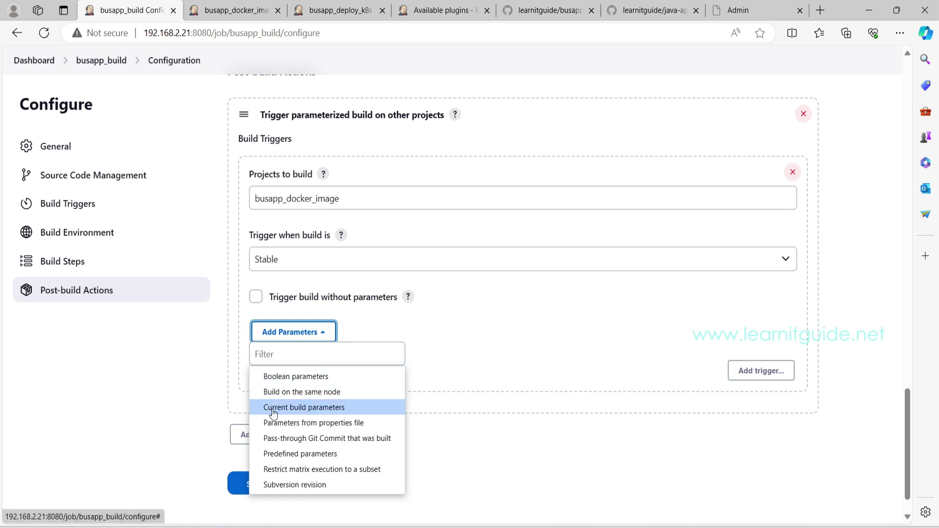
click(309, 411)
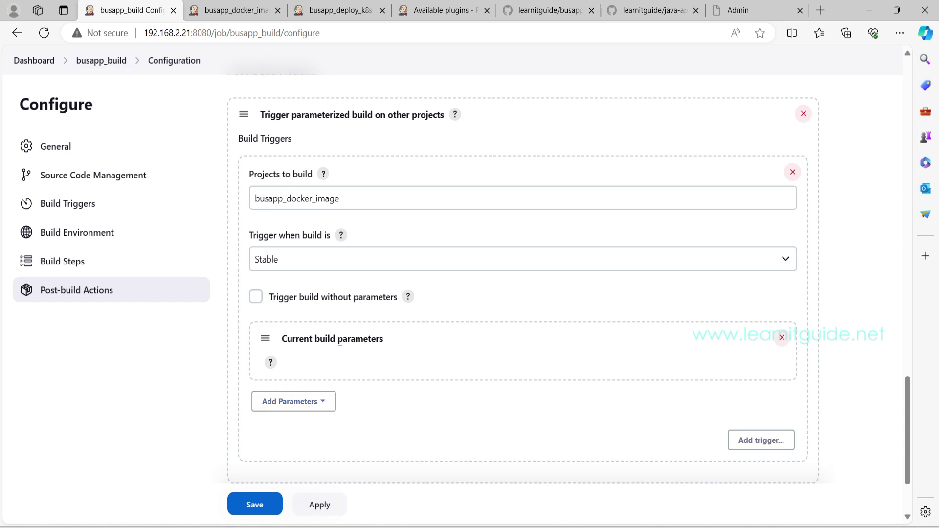
click(264, 197)
scroll(328, 356, down, 2)
scroll(319, 322, up, 2)
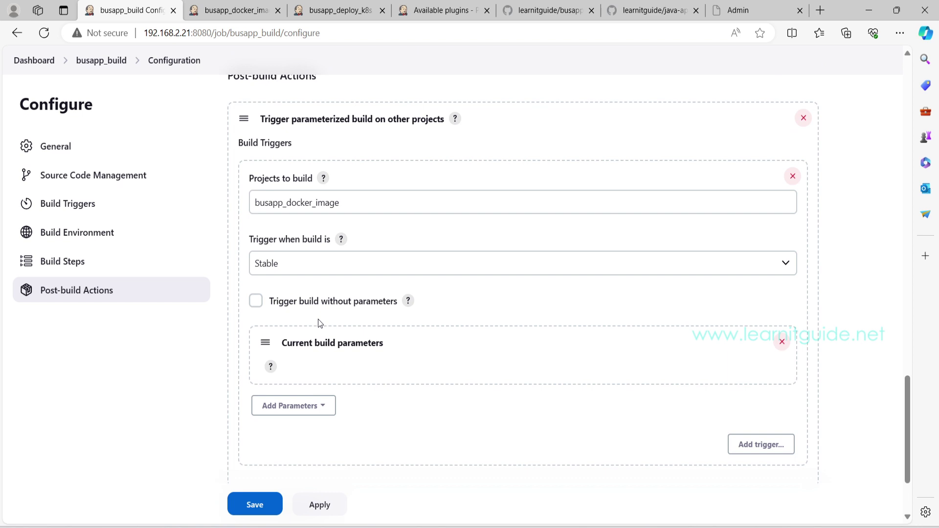
scroll(318, 319, up, 1)
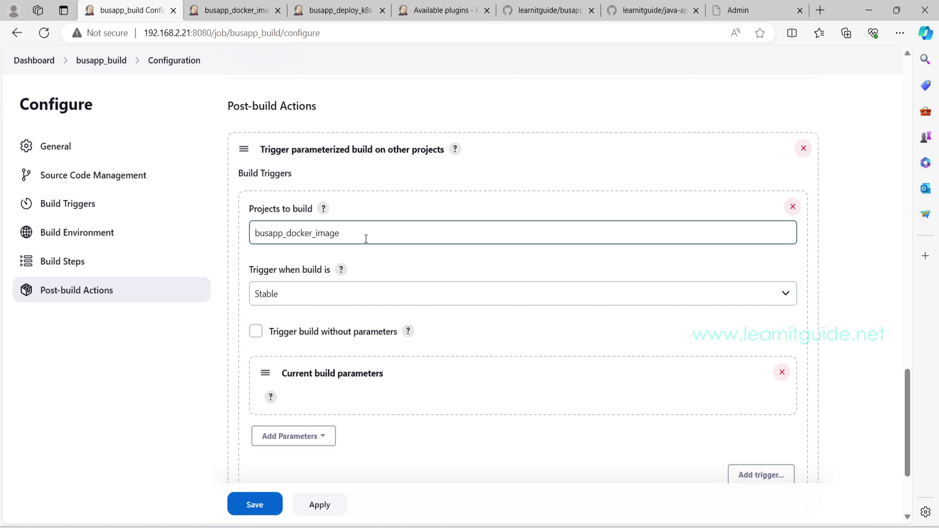
click(682, 465)
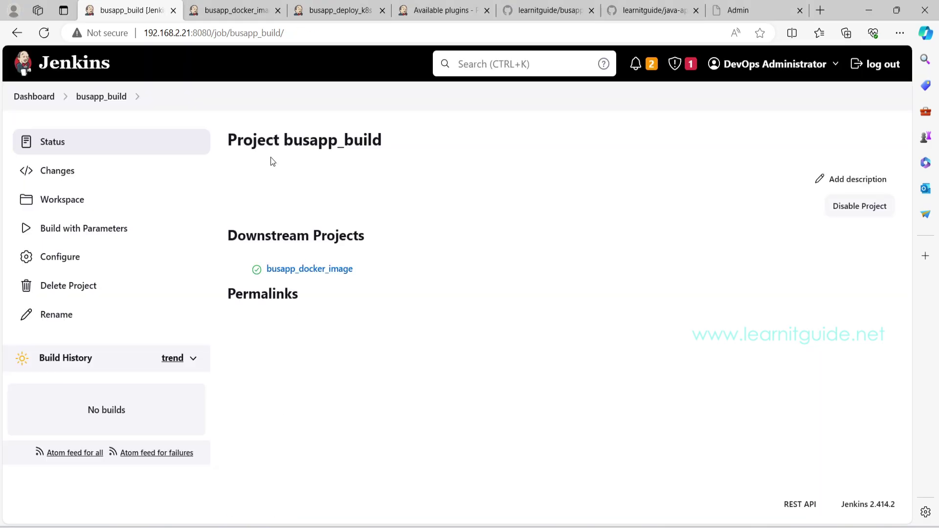
Step: Check the downstream projects listed on the busapp_build project page
drag(228, 141, 352, 194)
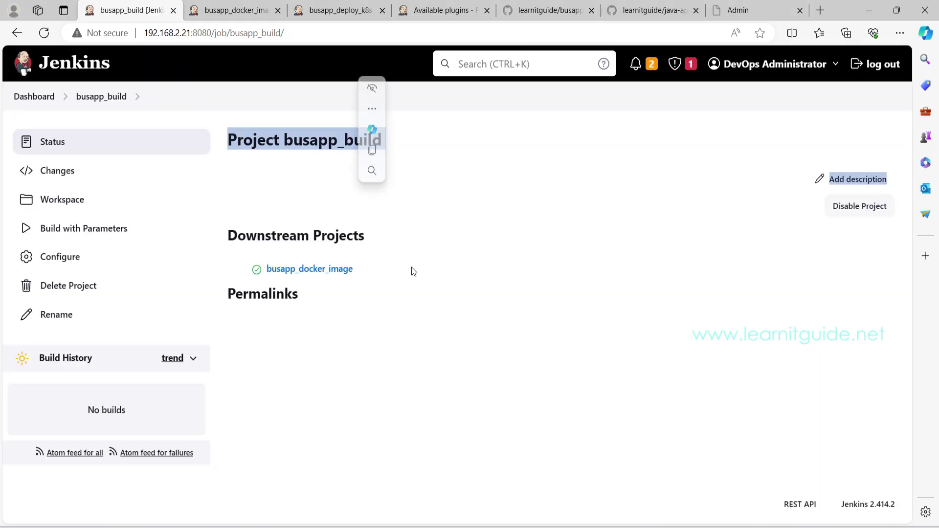
click(253, 224)
drag(227, 242, 360, 239)
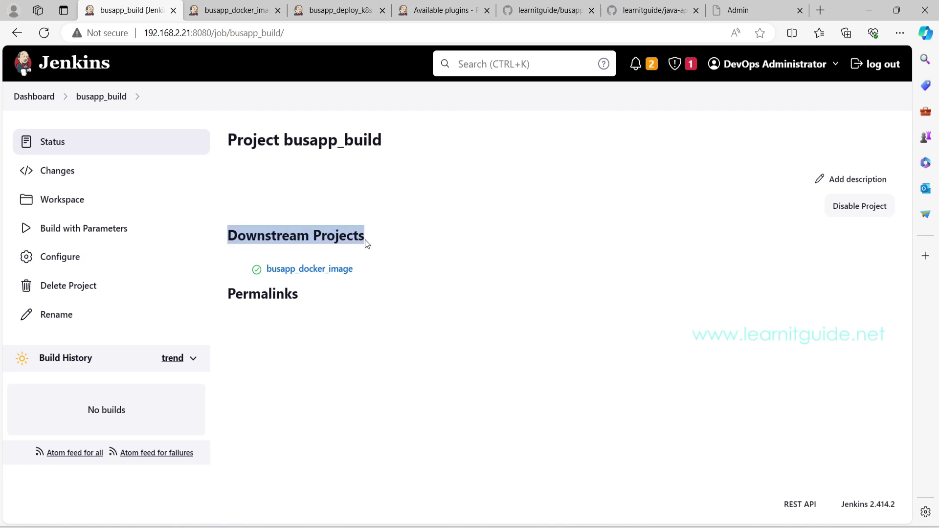
drag(365, 240, 364, 240)
drag(383, 274, 269, 264)
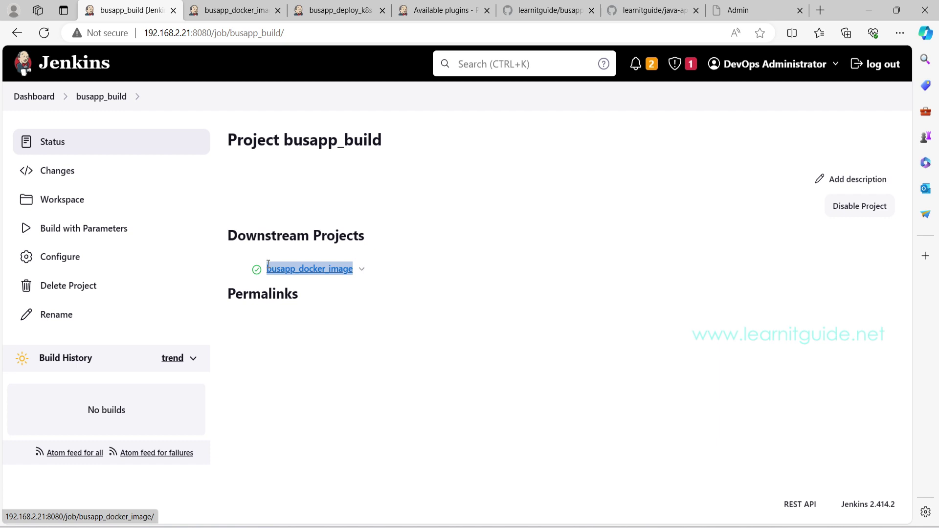
Step: Reopen the busapp_build configuration and add a second trigger to its parameterized post-build action
click(81, 263)
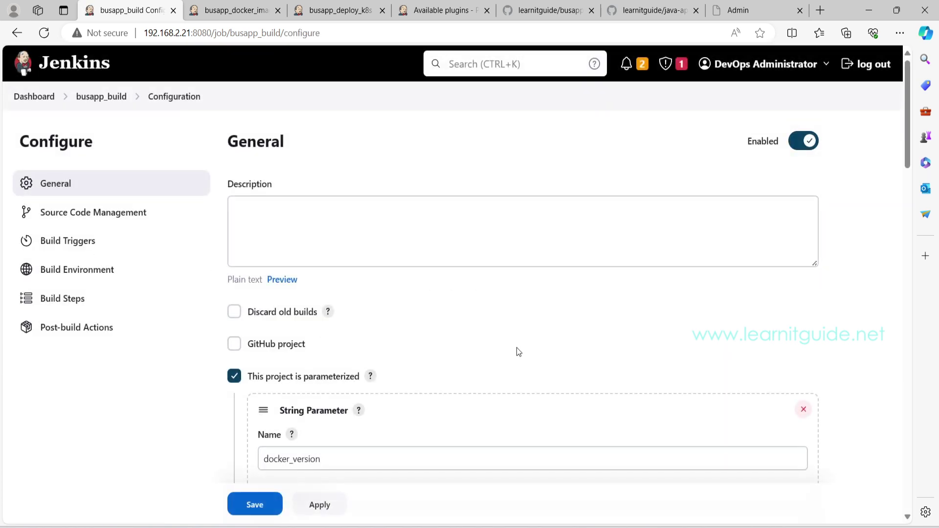
scroll(517, 350, down, 9)
scroll(516, 348, down, 20)
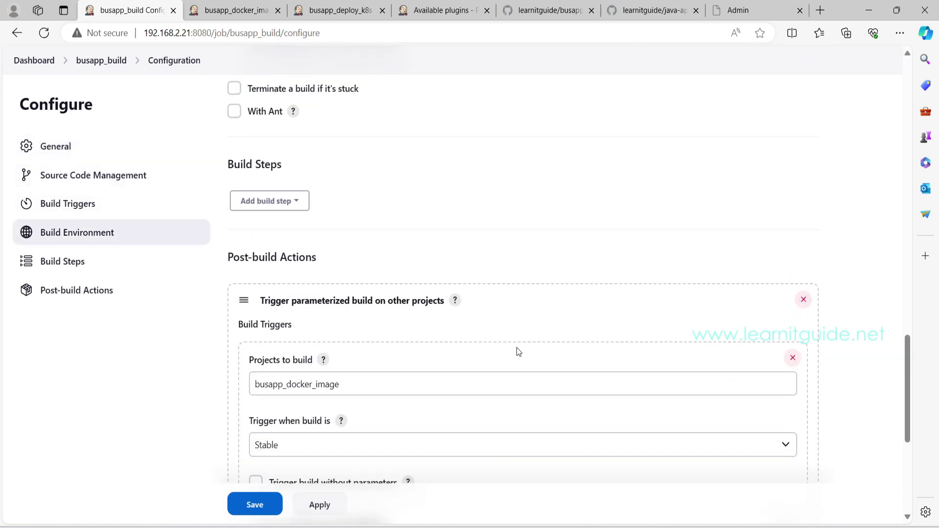
scroll(505, 336, up, 3)
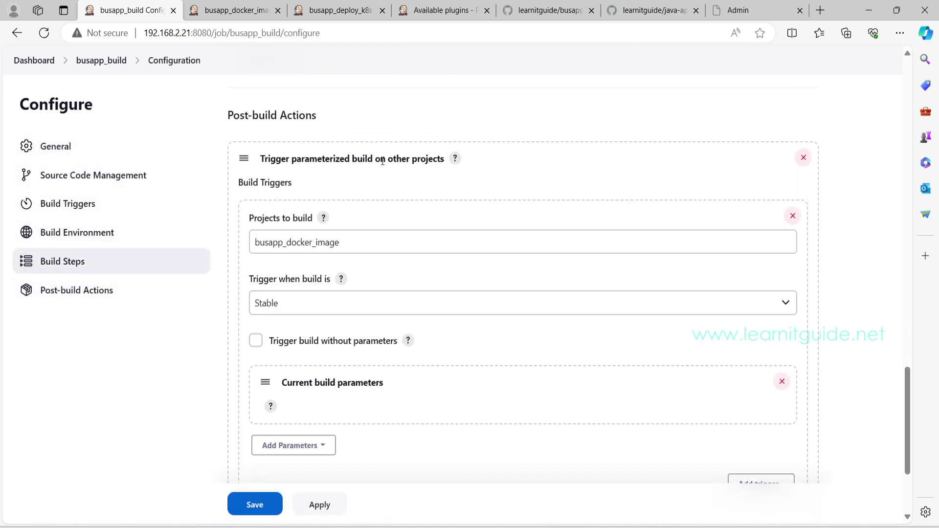
scroll(428, 159, down, 2)
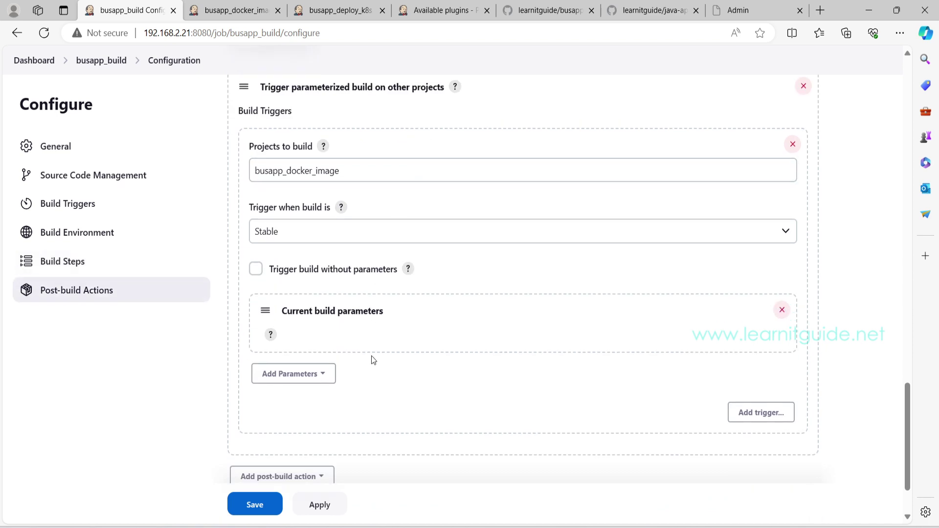
click(767, 413)
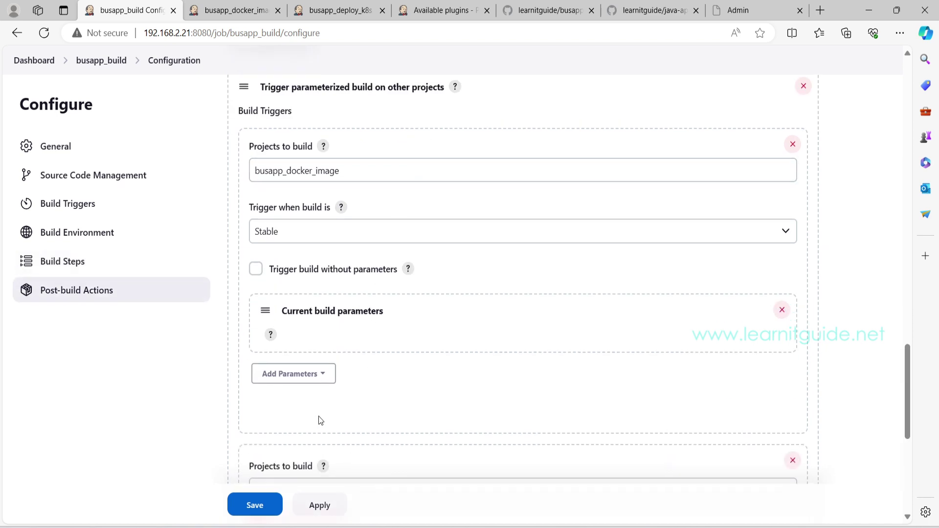
Step: Set the second trigger's project to build to busapp_create_env and save the busapp_build configuration
scroll(318, 430, down, 4)
click(298, 357)
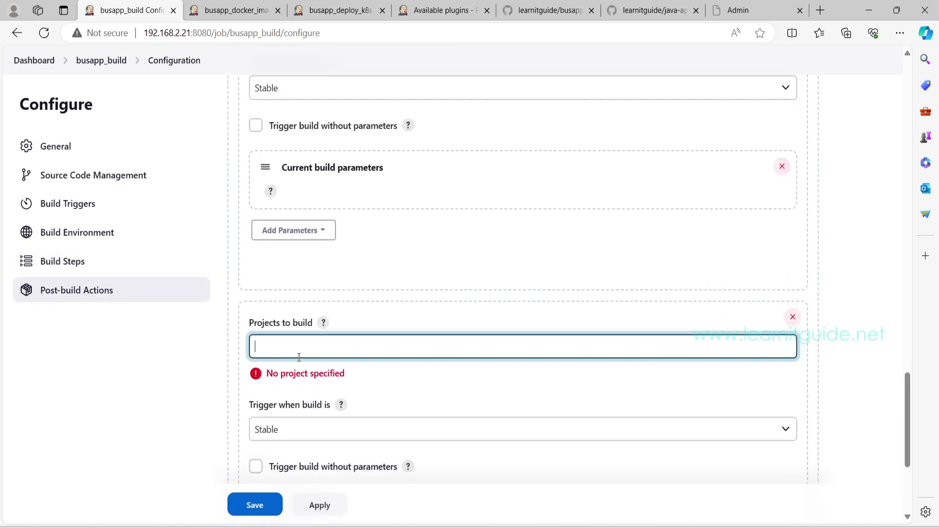
text(busapp)
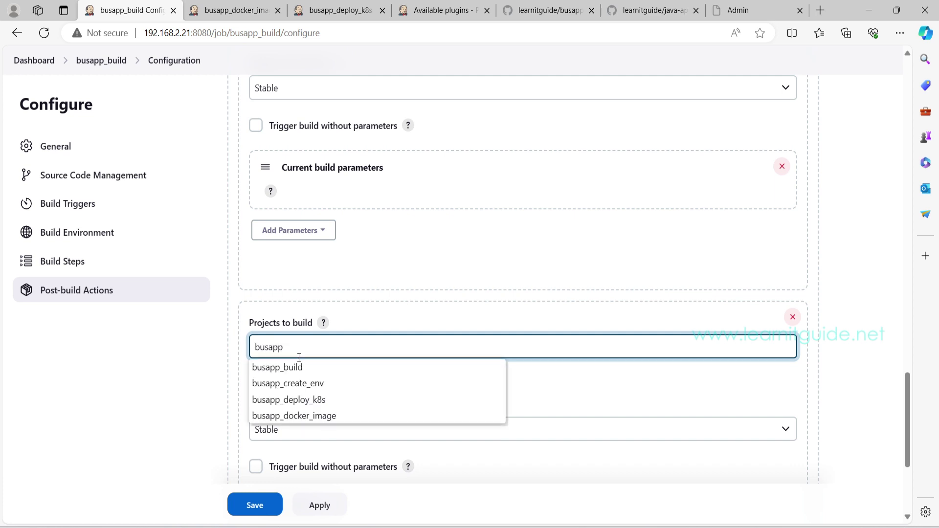
click(297, 386)
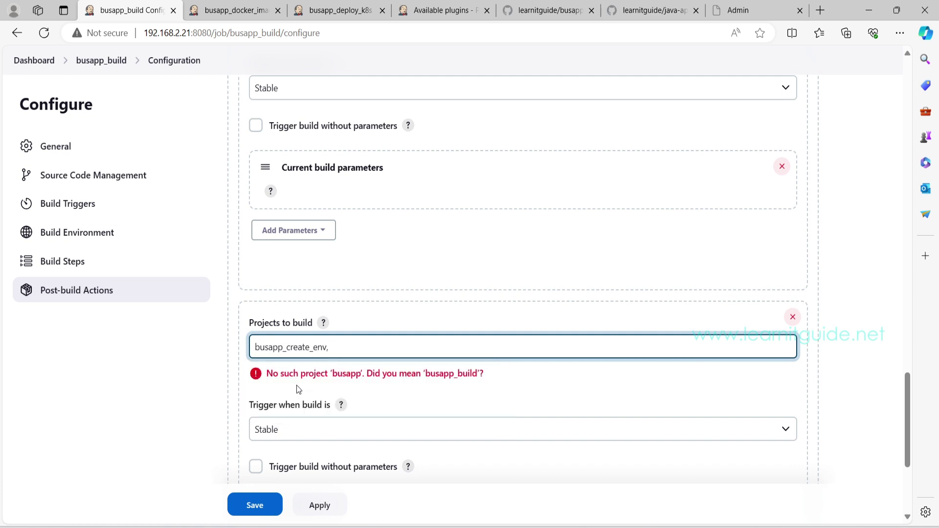
key(BackSpace)
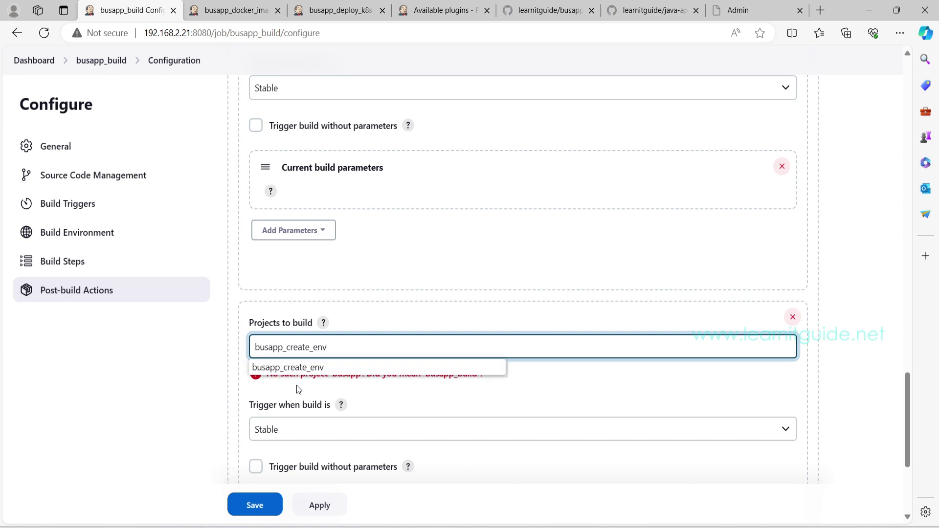
scroll(444, 396, down, 4)
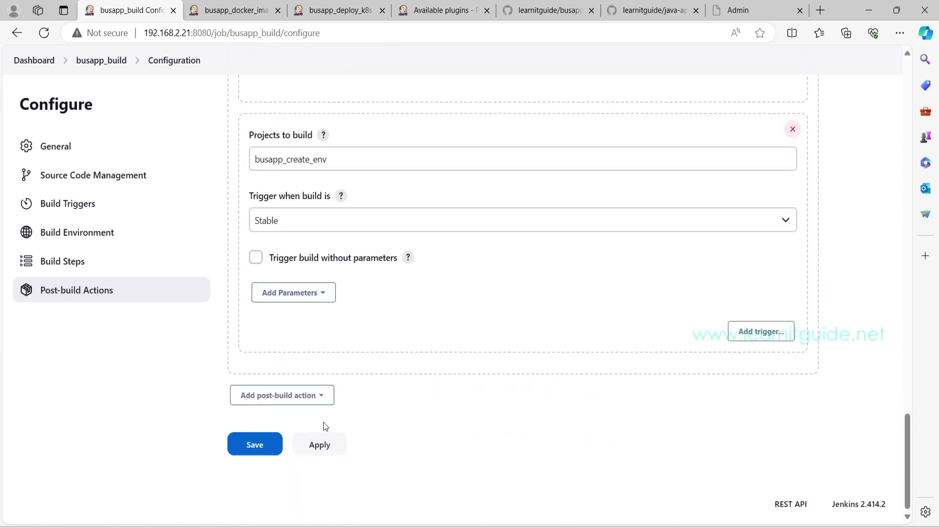
click(329, 445)
click(254, 447)
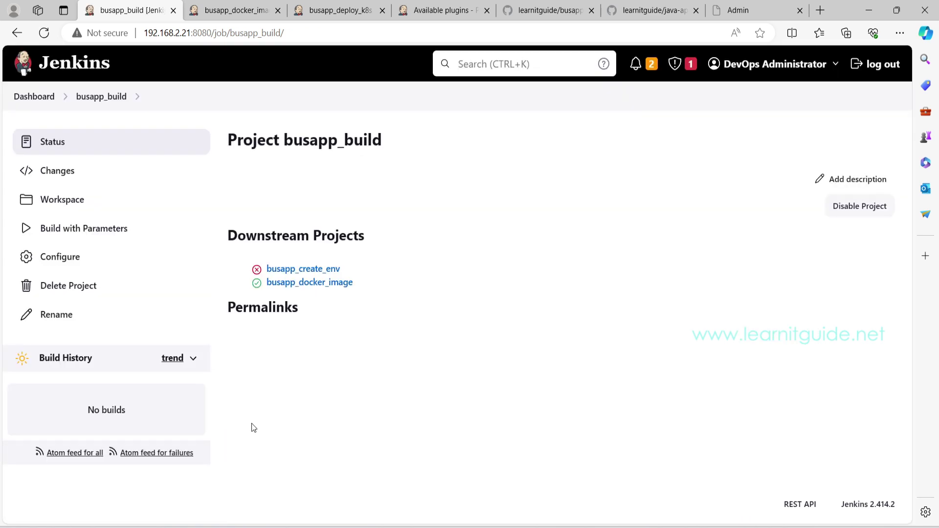
Step: Review the updated downstream projects of busapp_build and open the busapp_docker_image project page, leaving its open configuration unsaved
drag(234, 238, 373, 239)
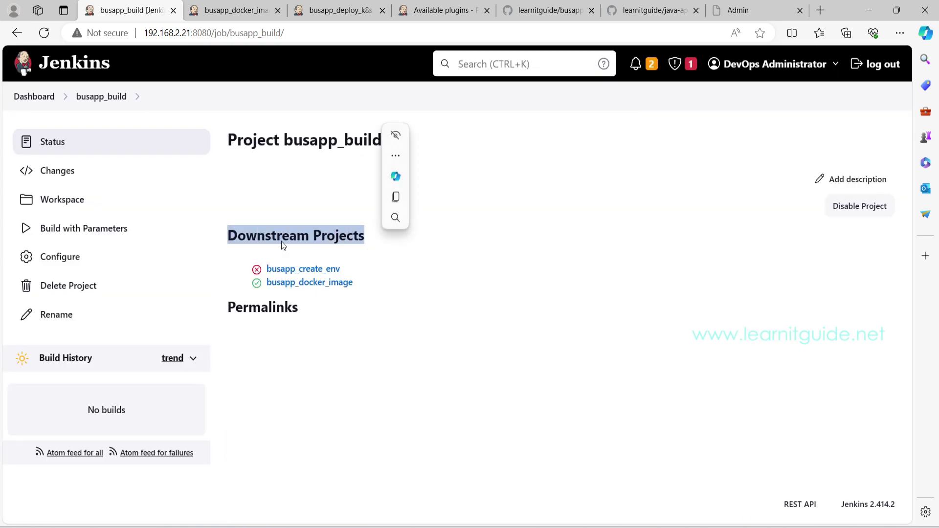
drag(347, 268, 295, 272)
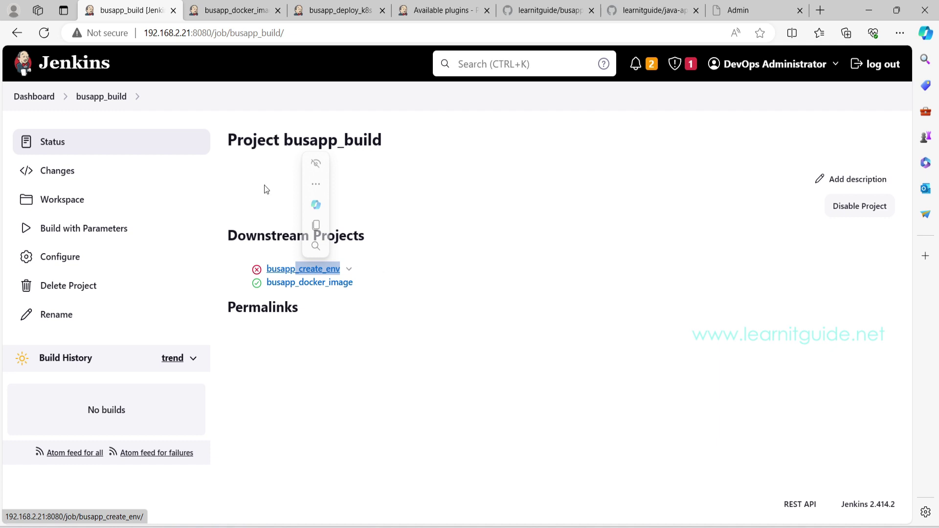
click(218, 12)
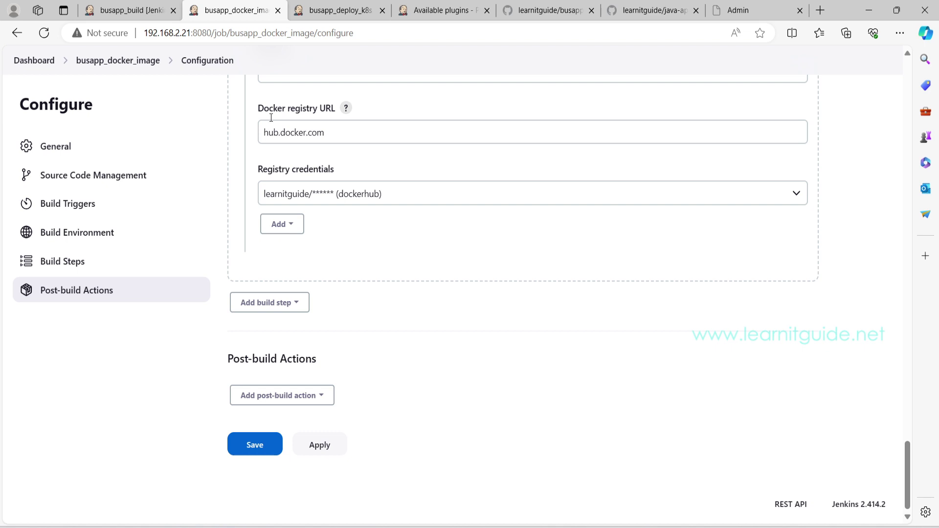
click(133, 60)
click(512, 107)
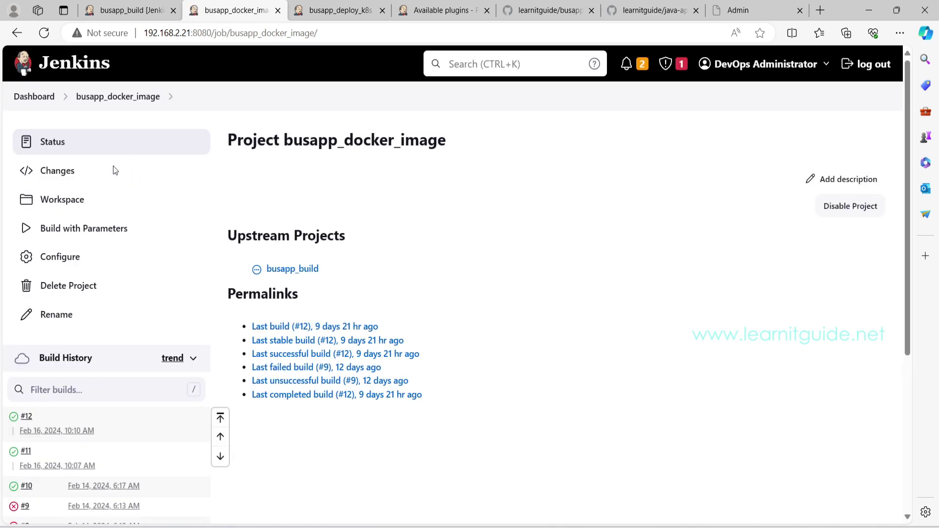
Step: Open the busapp_docker_image configuration and add a post-build action that triggers a parameterized build on other projects
click(77, 264)
scroll(391, 243, down, 3)
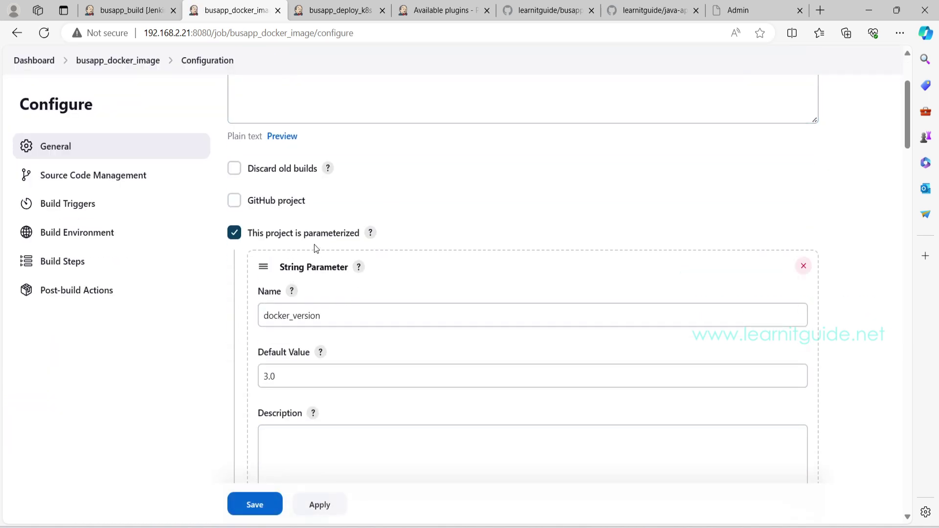
scroll(338, 315, down, 10)
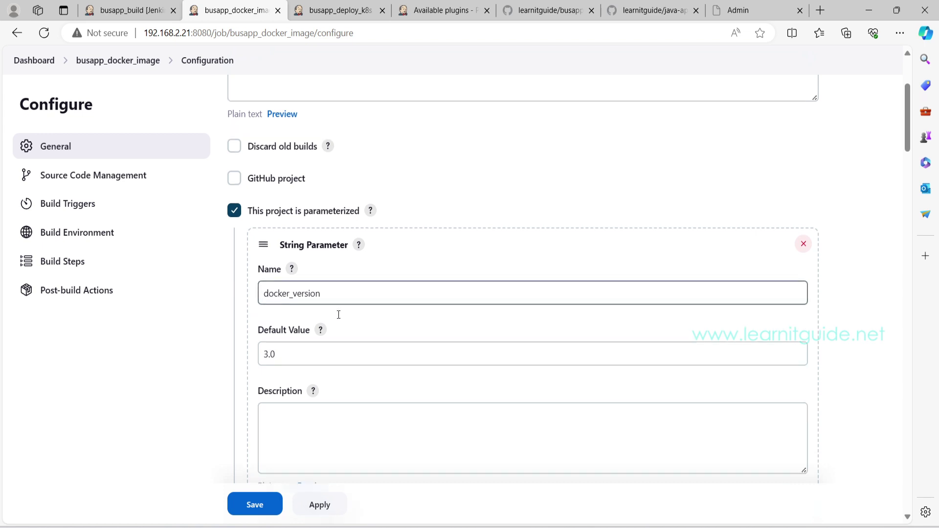
scroll(339, 318, down, 10)
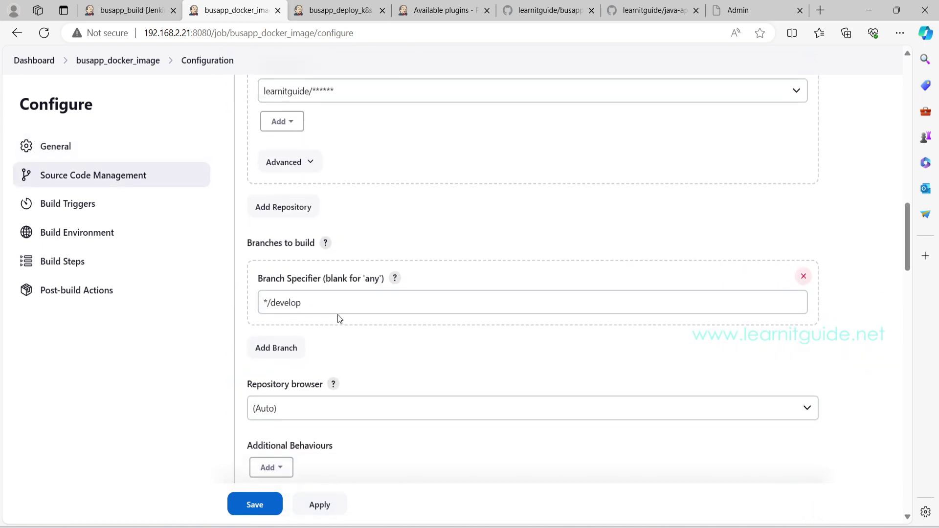
scroll(339, 318, down, 10)
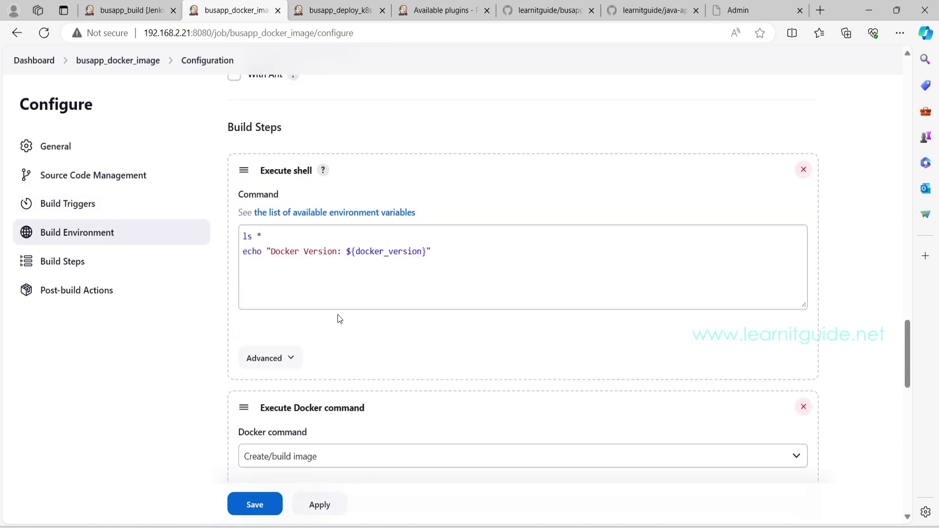
scroll(338, 318, down, 8)
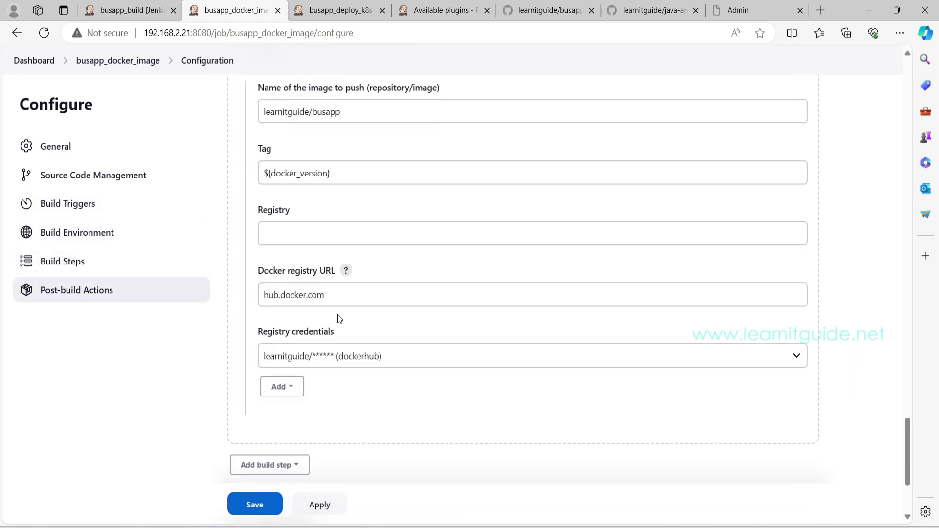
drag(231, 362, 320, 362)
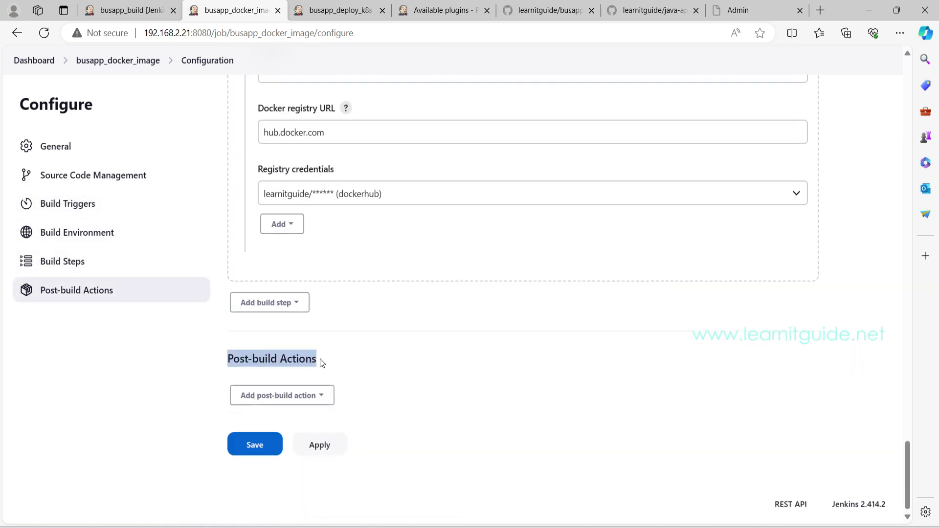
click(332, 395)
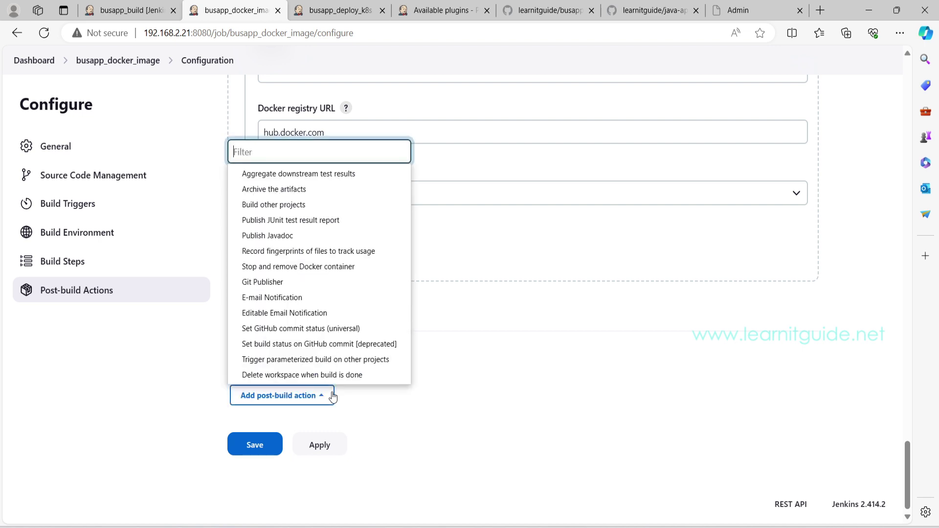
click(317, 360)
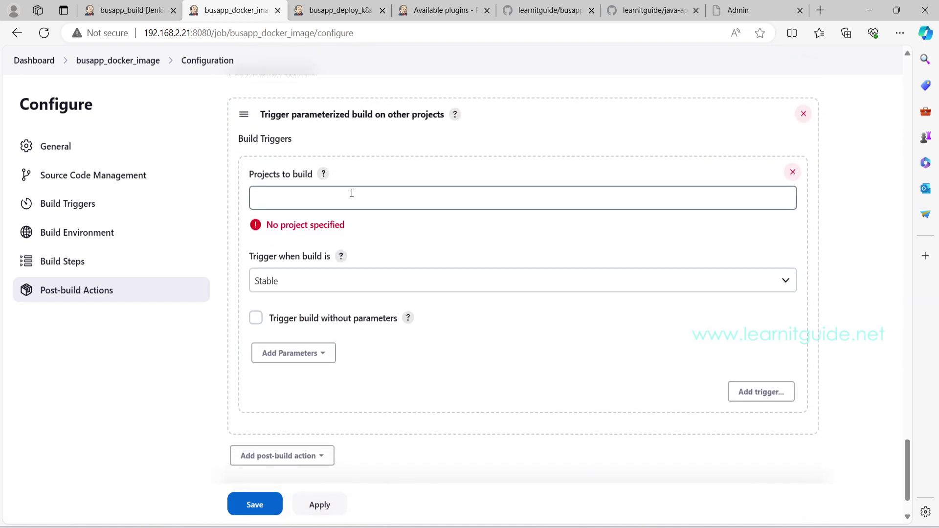
Step: Set the projects to build in the new parameterized trigger to busapp_deploy_k8s, without a trailing comma
click(351, 193)
text(busapp_)
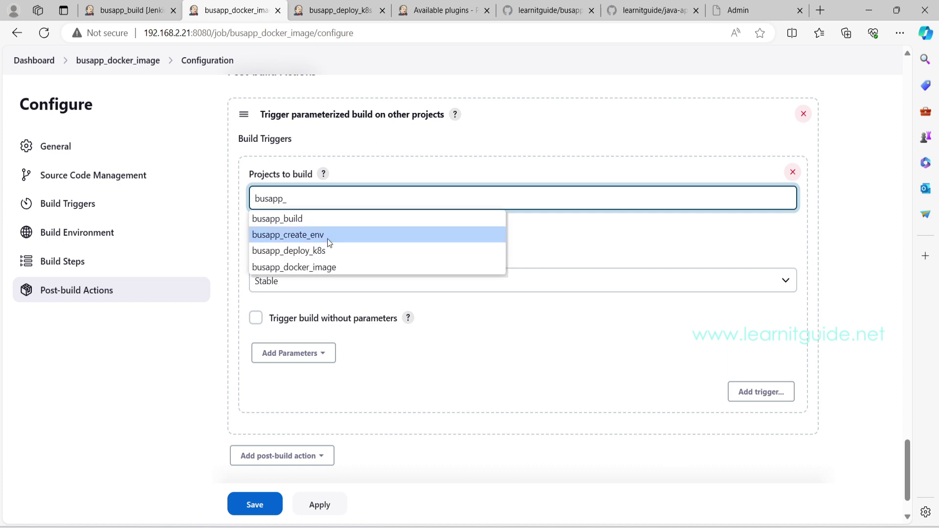
click(311, 251)
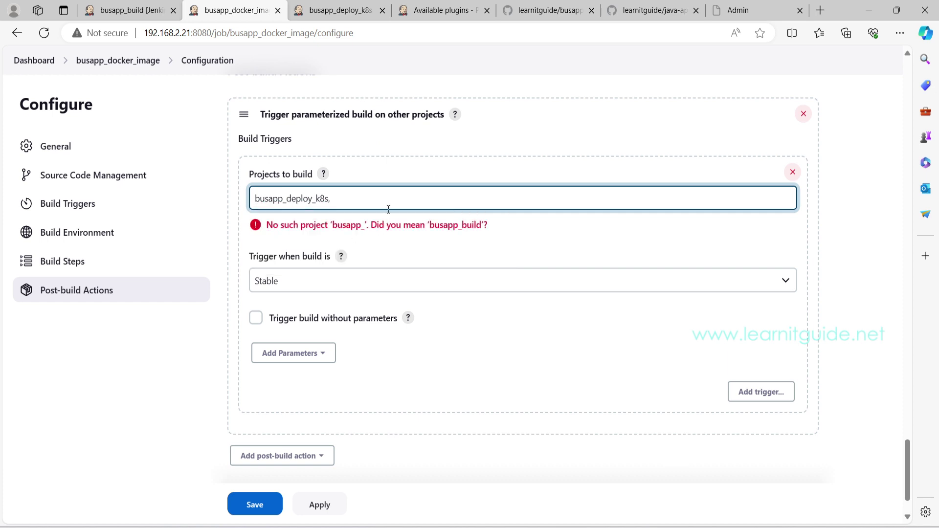
key(BackSpace)
key(BackSpace)
click(534, 231)
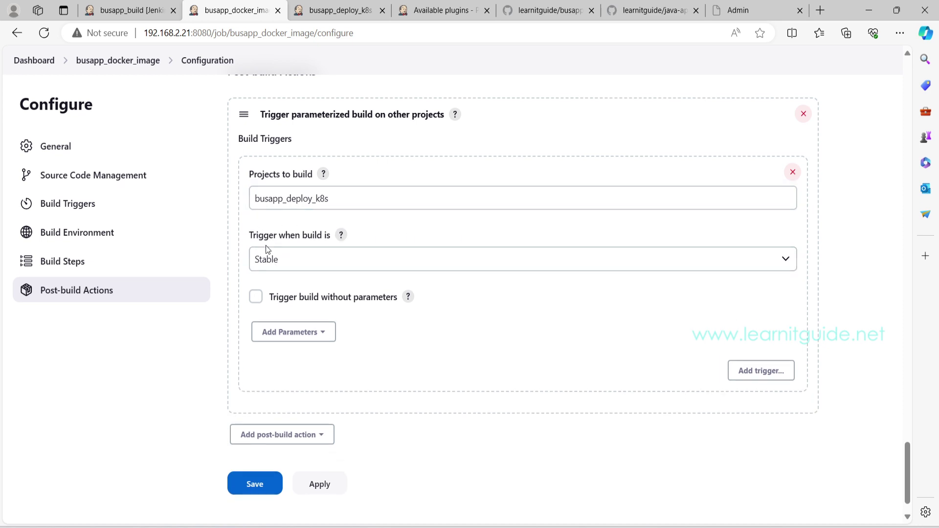
click(278, 201)
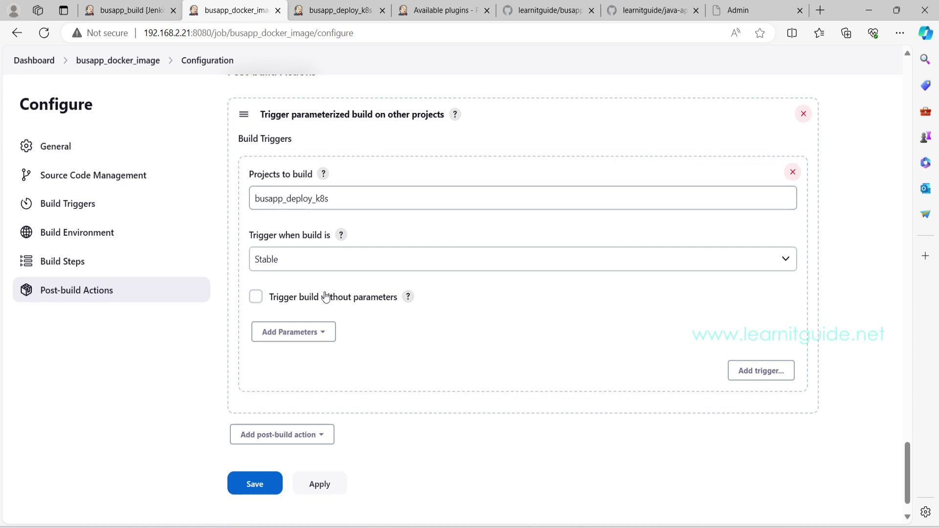
Step: Pass the current build parameters to the triggered busapp_deploy_k8s build and save the busapp_docker_image configuration
click(303, 332)
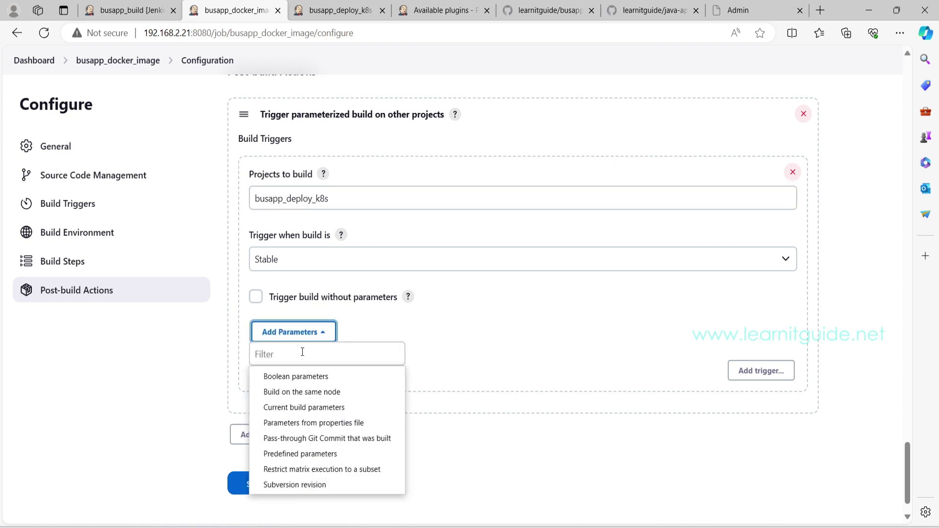
click(290, 409)
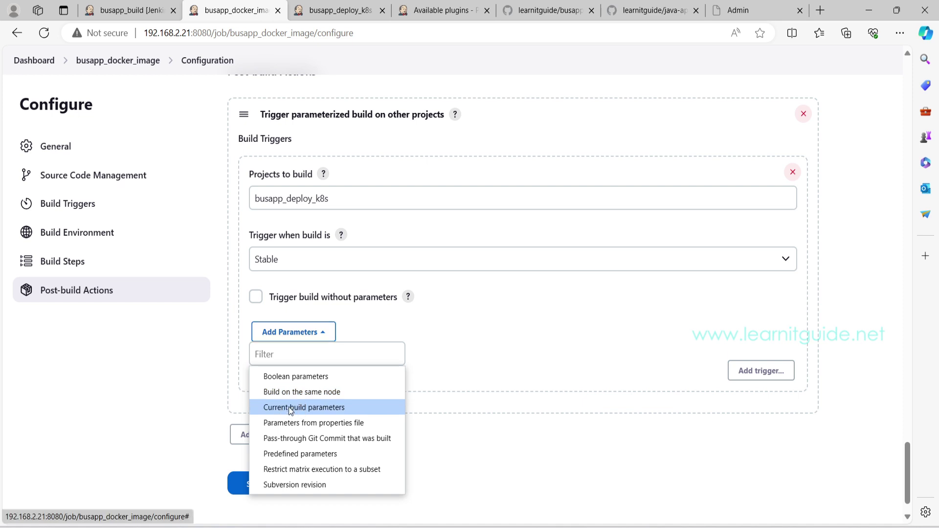
scroll(376, 382, down, 2)
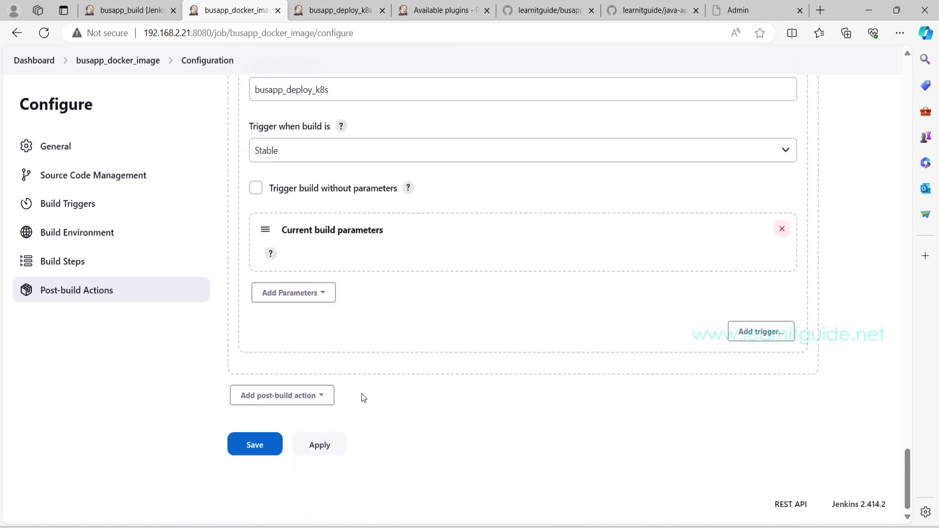
click(327, 448)
click(257, 448)
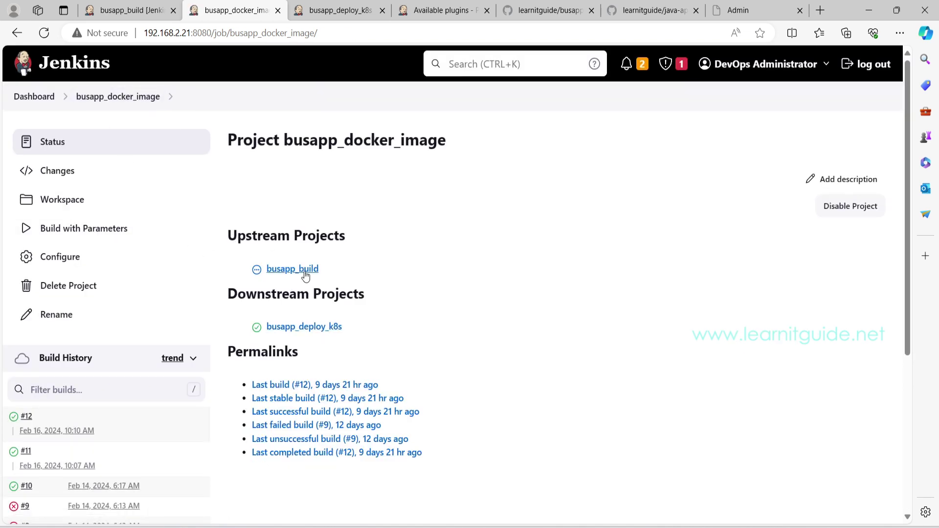
Step: Check the upstream and downstream projects listed on the busapp_docker_image and busapp_deploy_k8s project pages
drag(341, 262, 229, 233)
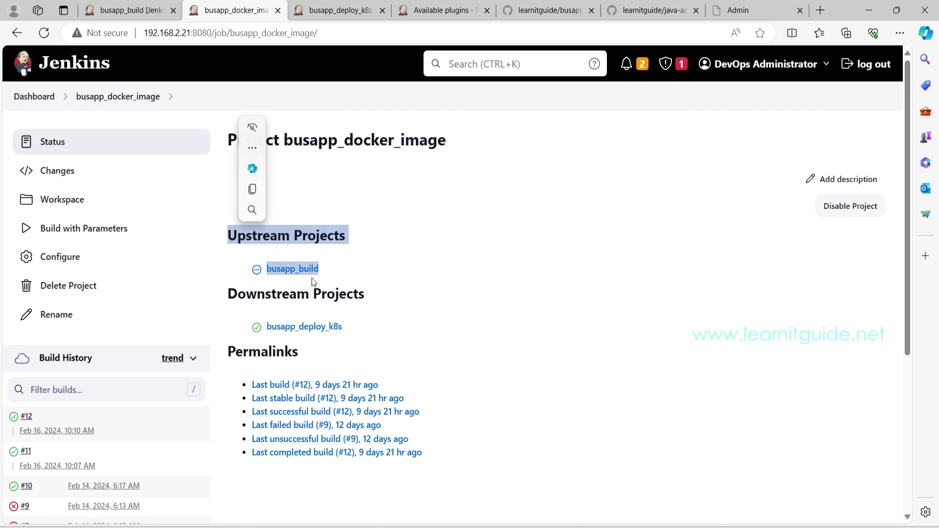
drag(343, 330, 228, 293)
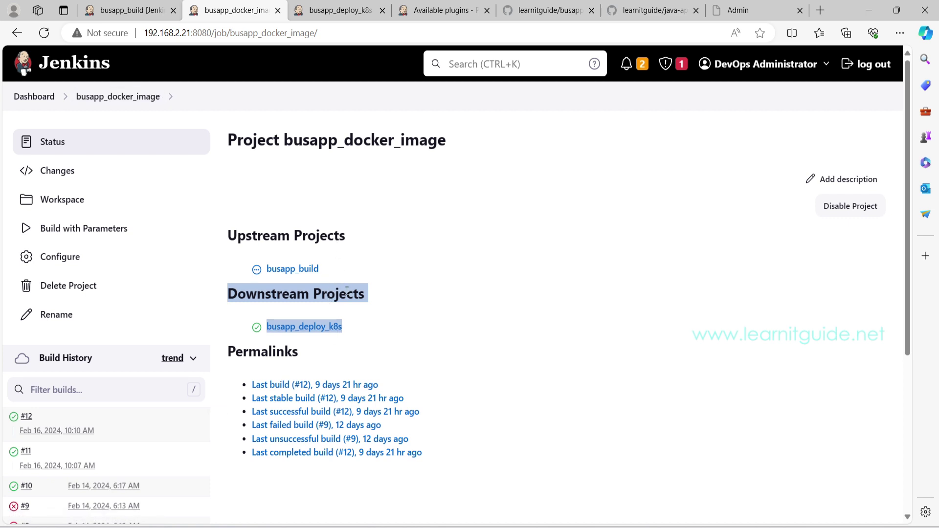
click(327, 14)
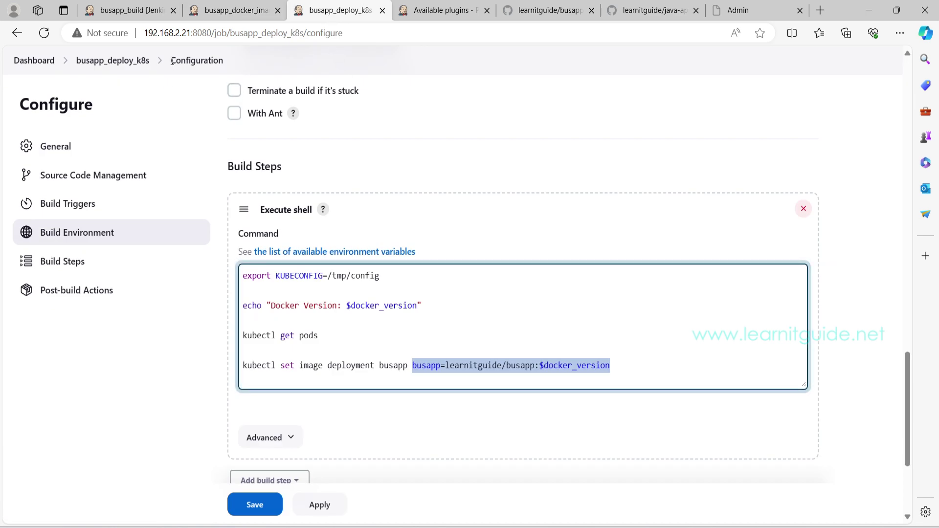
click(110, 60)
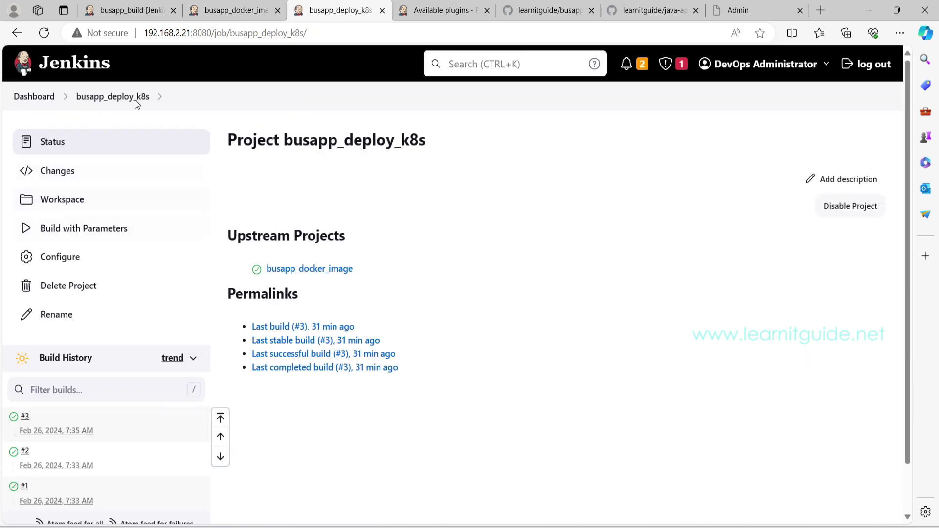
triple_click(381, 295)
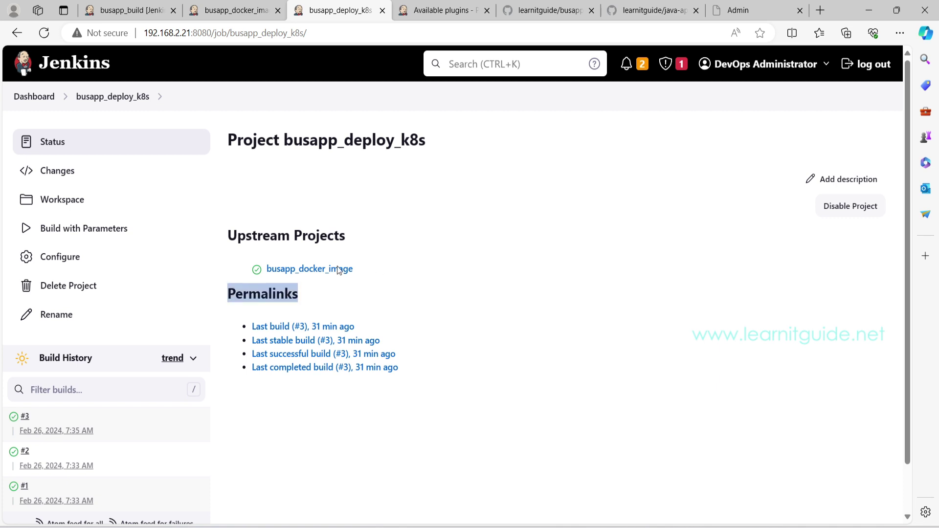
drag(338, 270, 220, 230)
click(403, 272)
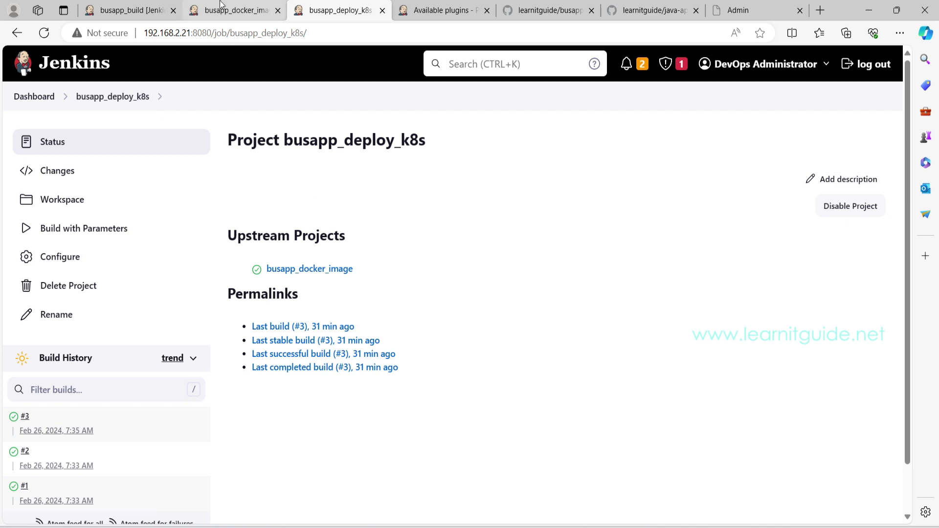
Step: Return to the busapp_build project page and look at the job flow diagram in Paint
click(128, 10)
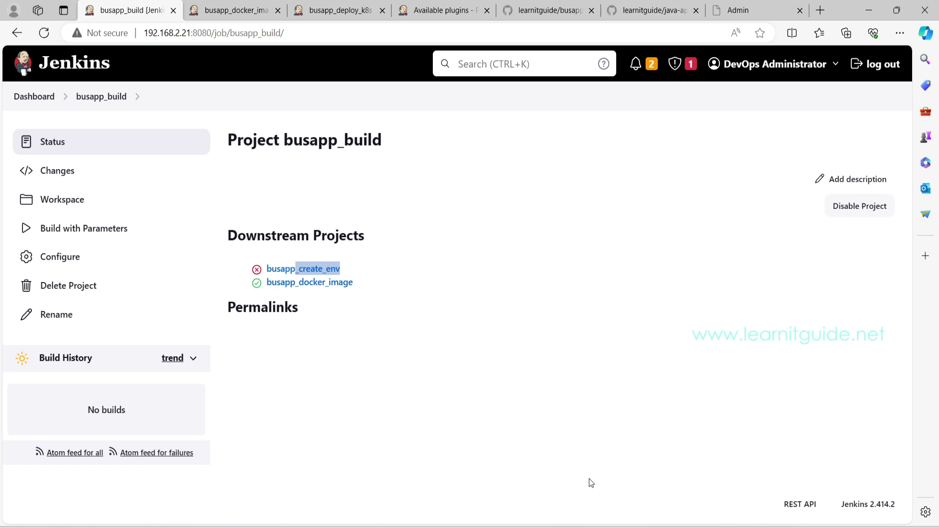
key(alt+Tab)
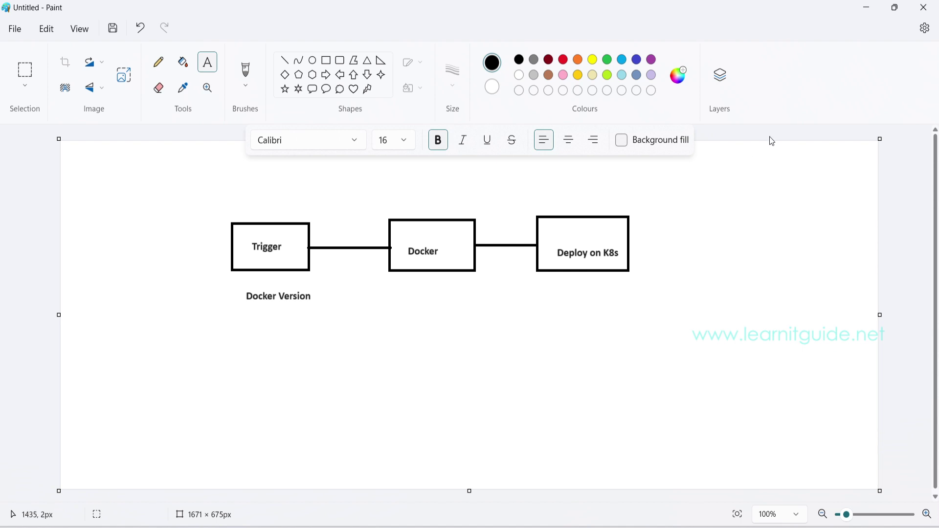
click(866, 7)
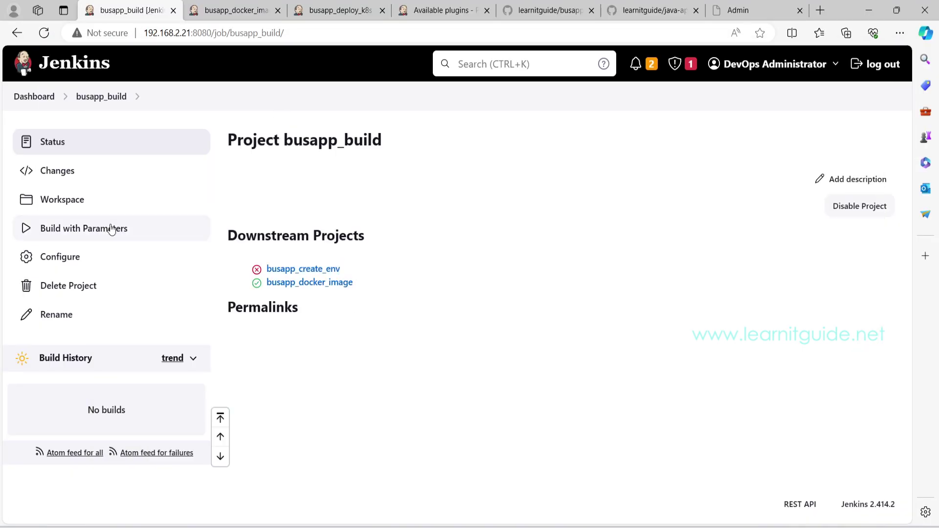
Step: Try to start a parameterized build of busapp_build with docker_version set to 3
click(58, 233)
drag(226, 207, 285, 205)
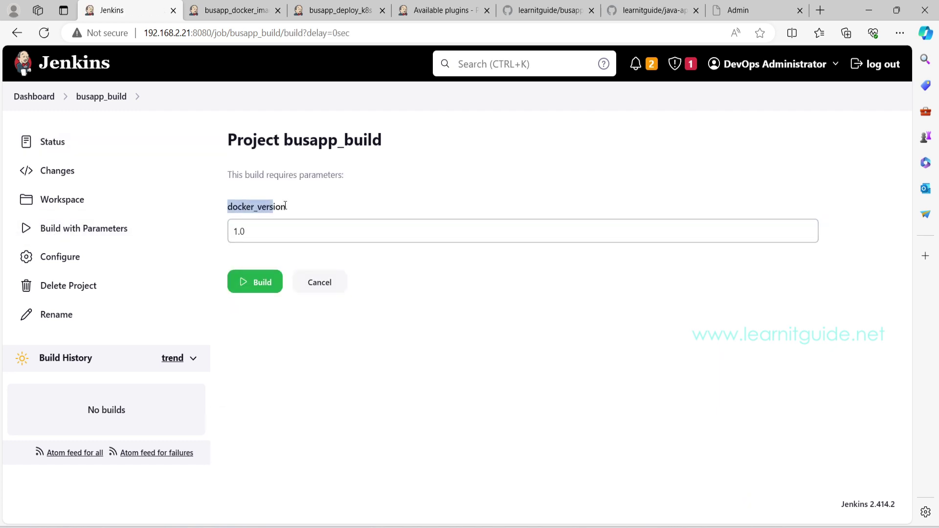
double_click(234, 232)
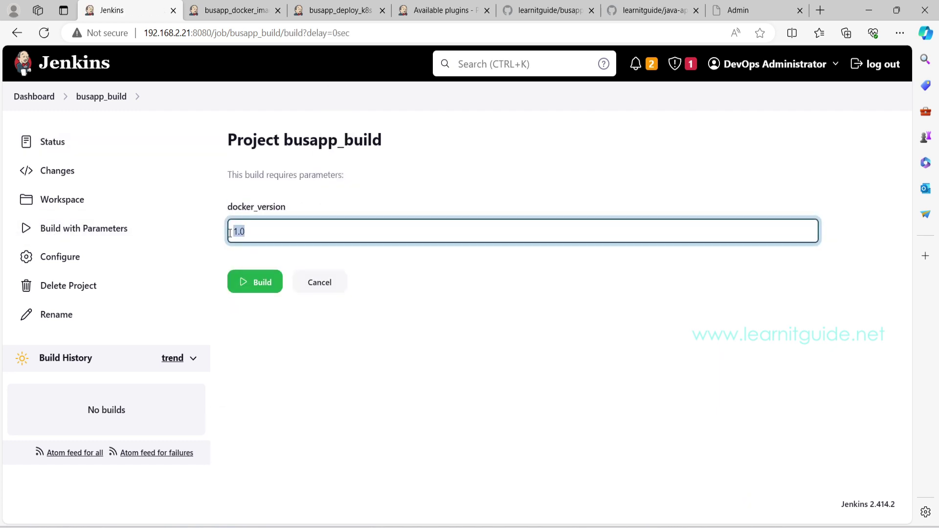
text(3)
click(253, 289)
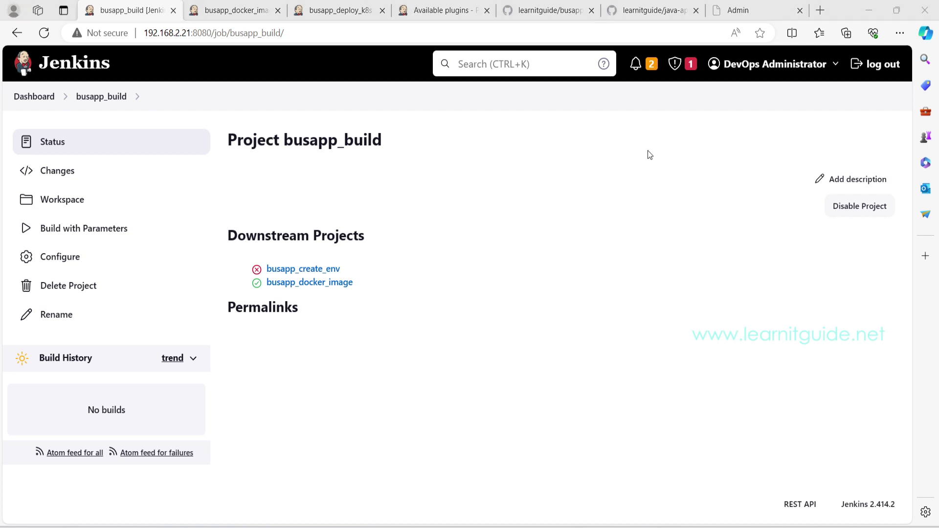
Step: Search the available Jenkins plugins for delivery pipeline and install the Delivery Pipeline plugin
click(434, 12)
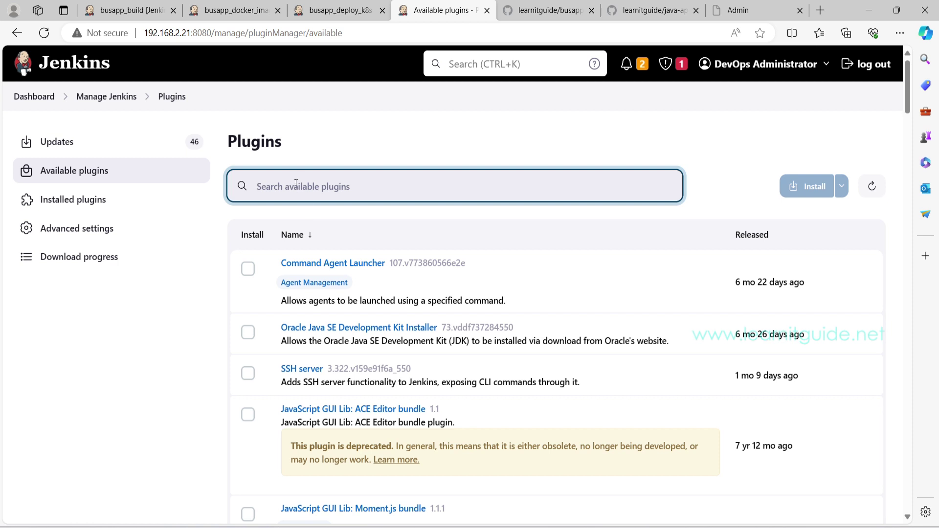
text(pipeline)
key(ctrl+a)
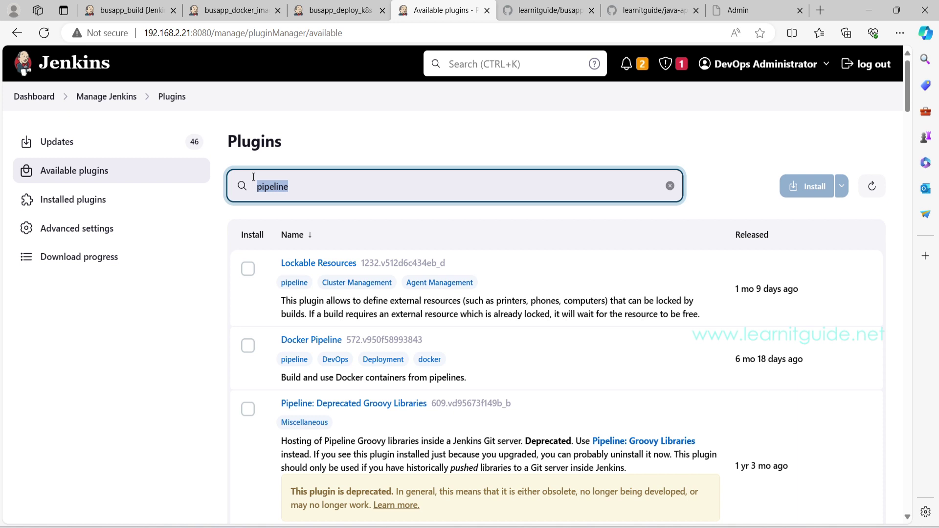
text(deli)
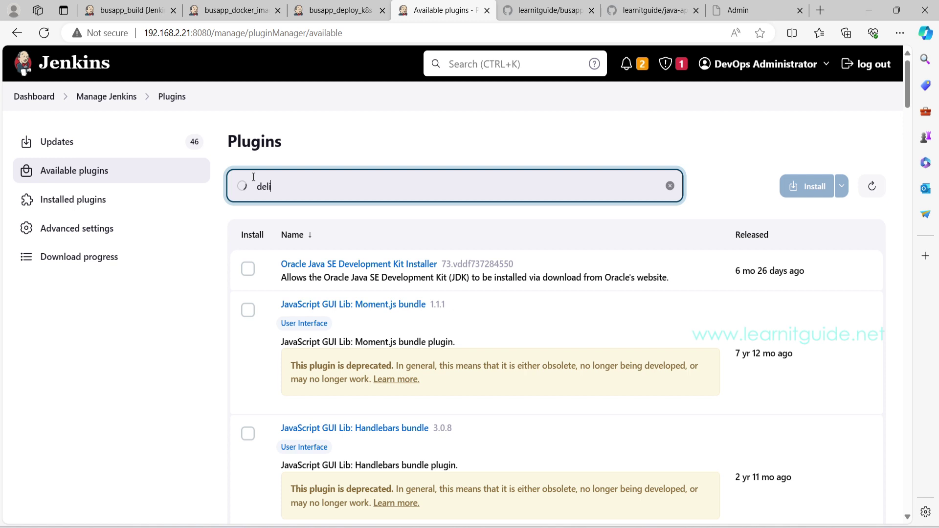
text(very p)
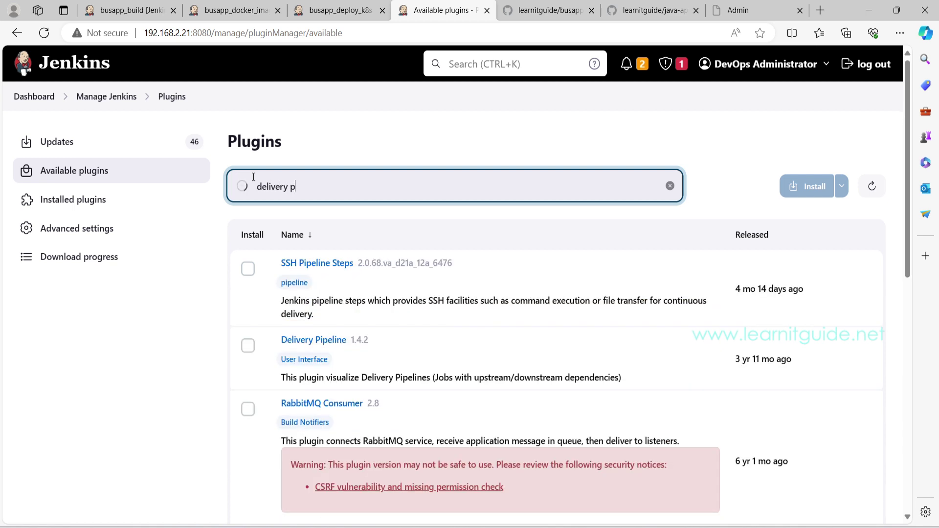
text(ipeline)
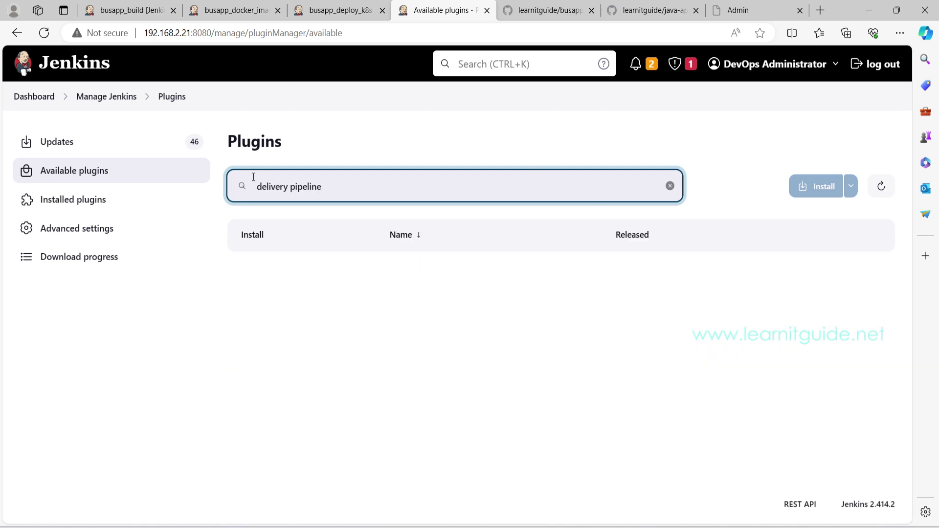
click(253, 276)
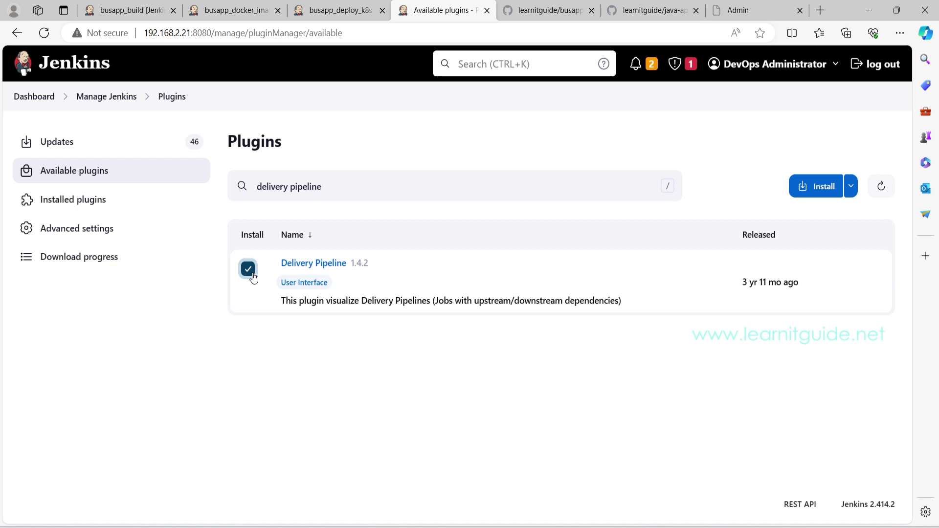
click(814, 186)
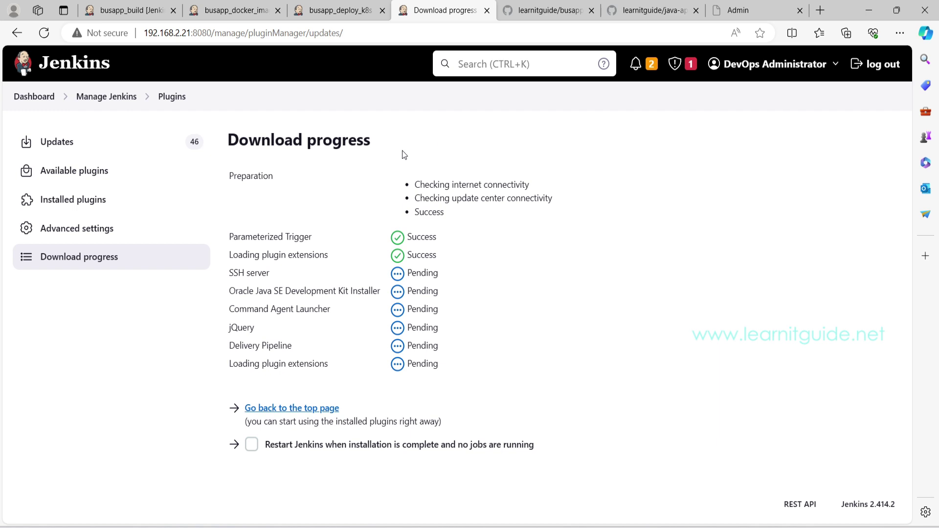
Step: Return to the dashboard and create a new Delivery Pipeline View named busapp
drag(229, 140, 508, 355)
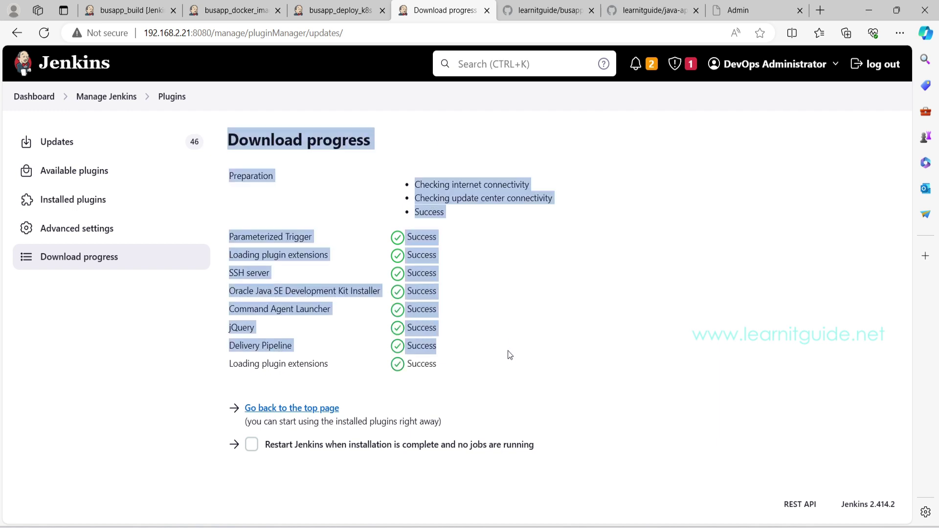
click(52, 68)
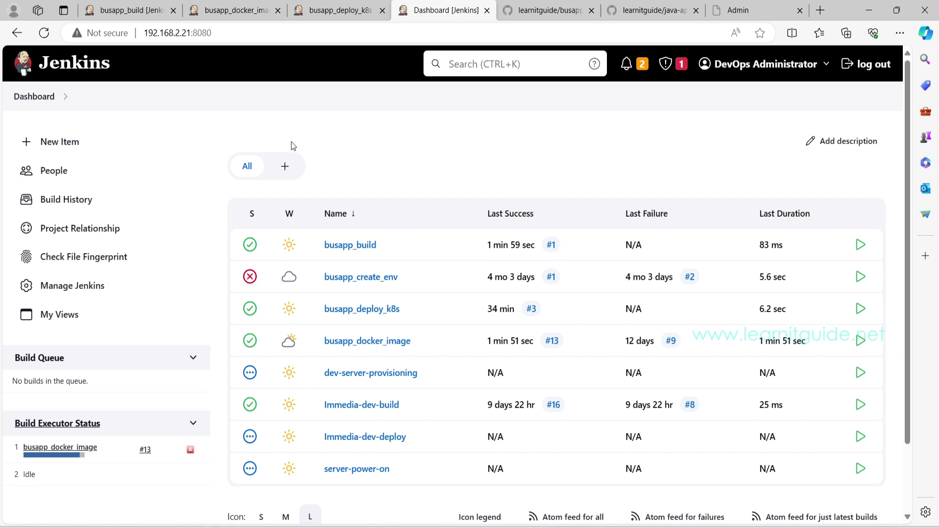
click(285, 168)
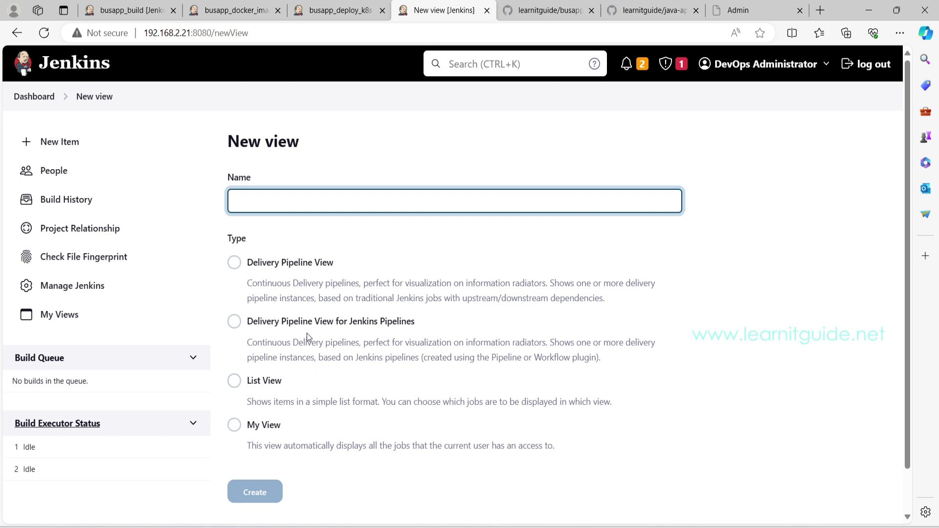
click(259, 266)
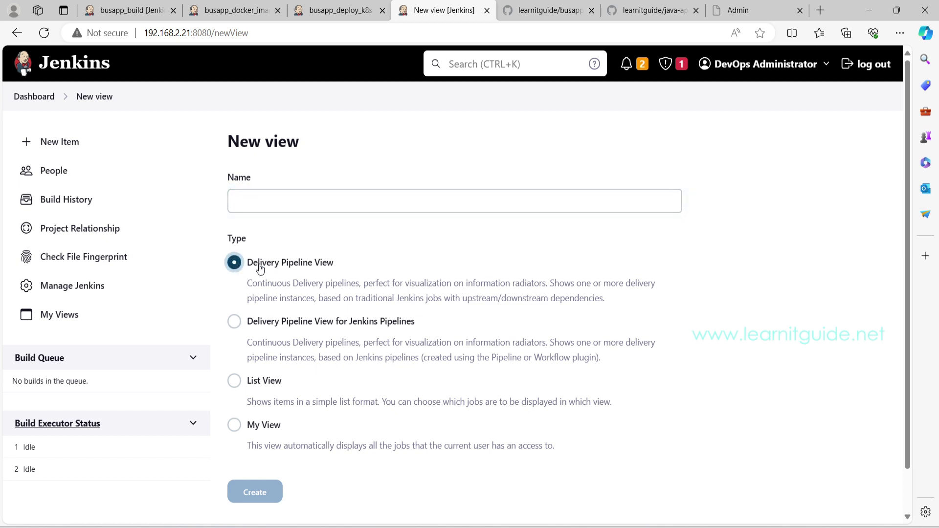
click(278, 205)
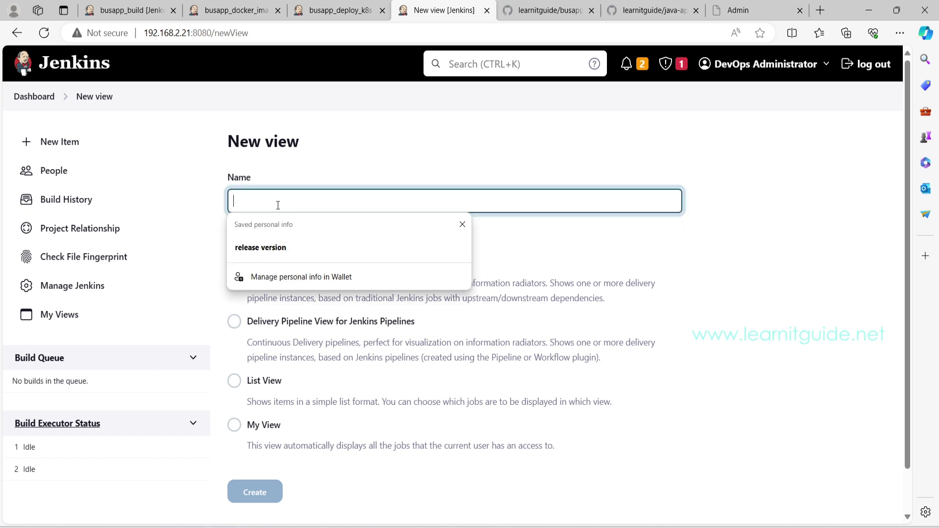
text(busapp)
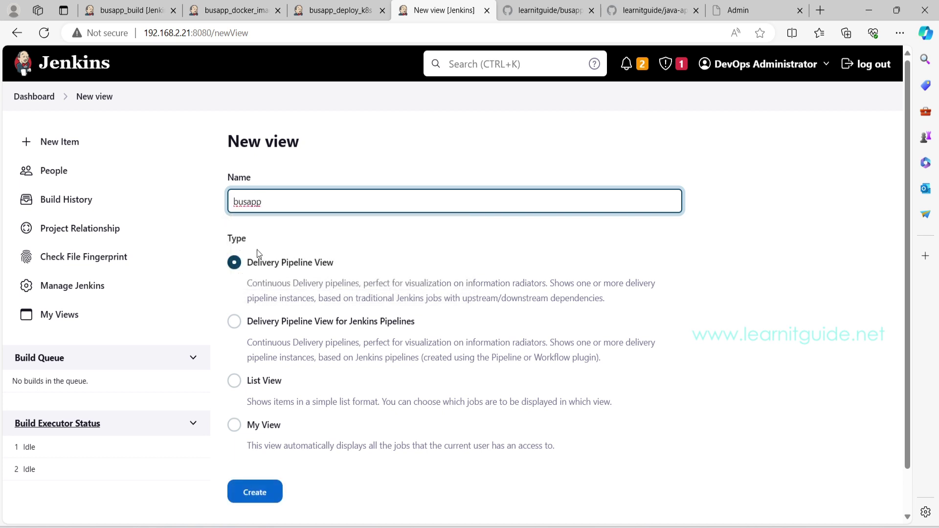
click(257, 490)
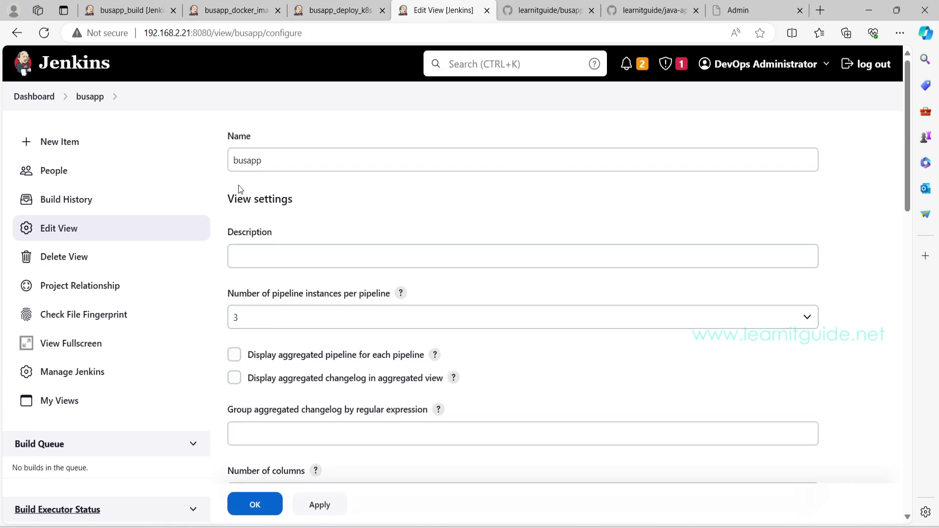
Step: Add a pipeline component named trigger with busapp_build as its initial job and save the busapp view
scroll(239, 185, down, 3)
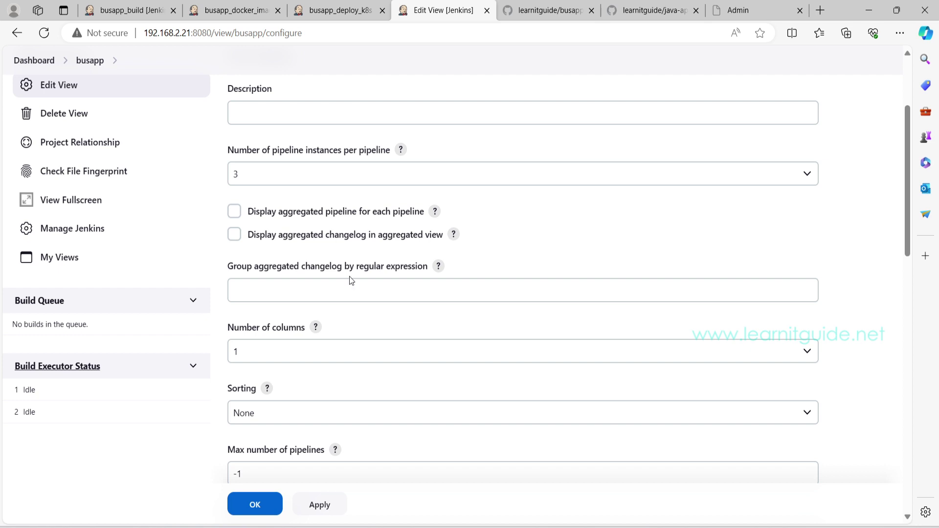
scroll(350, 279, down, 15)
scroll(449, 264, down, 1)
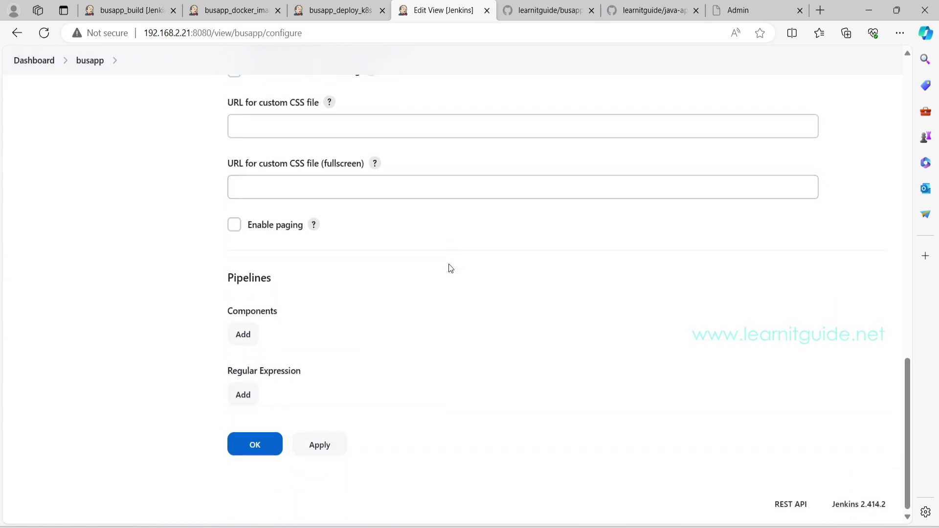
click(241, 335)
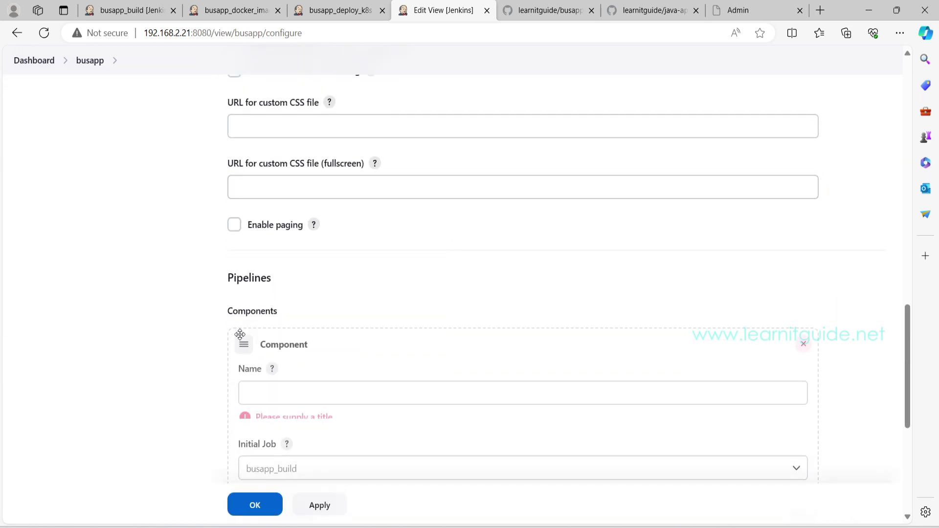
scroll(364, 325, down, 1)
scroll(364, 325, down, 4)
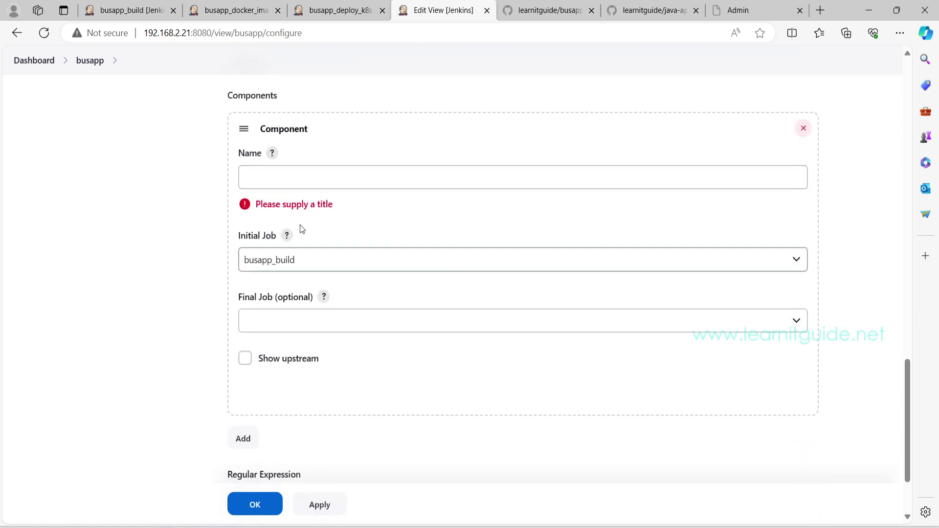
click(263, 179)
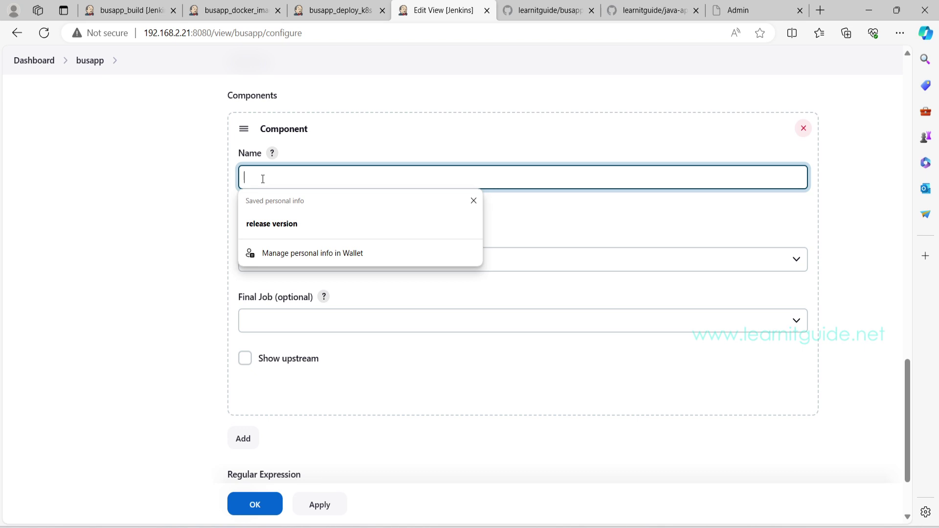
text(trigger)
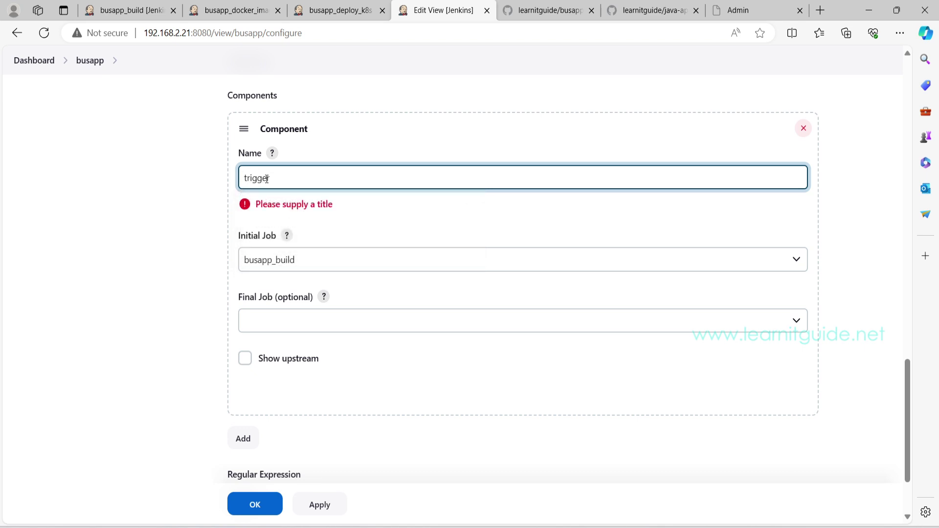
click(266, 268)
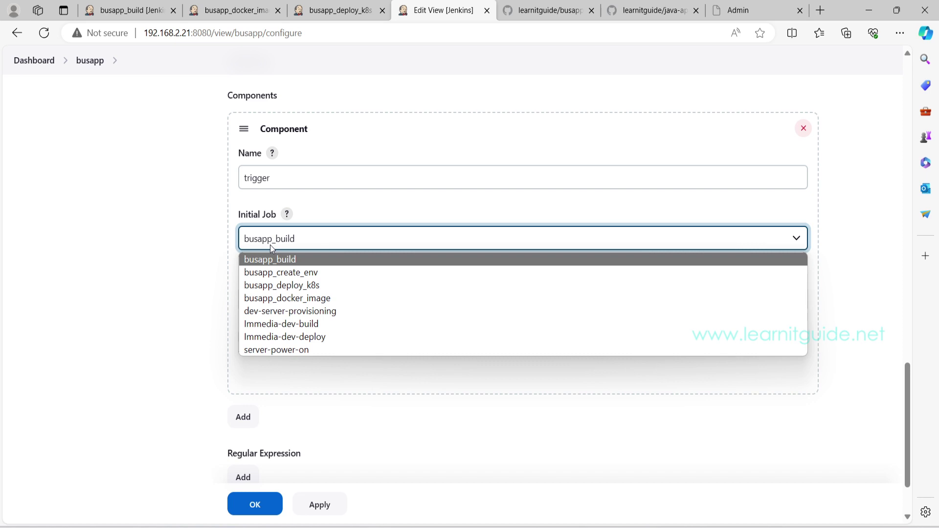
click(272, 260)
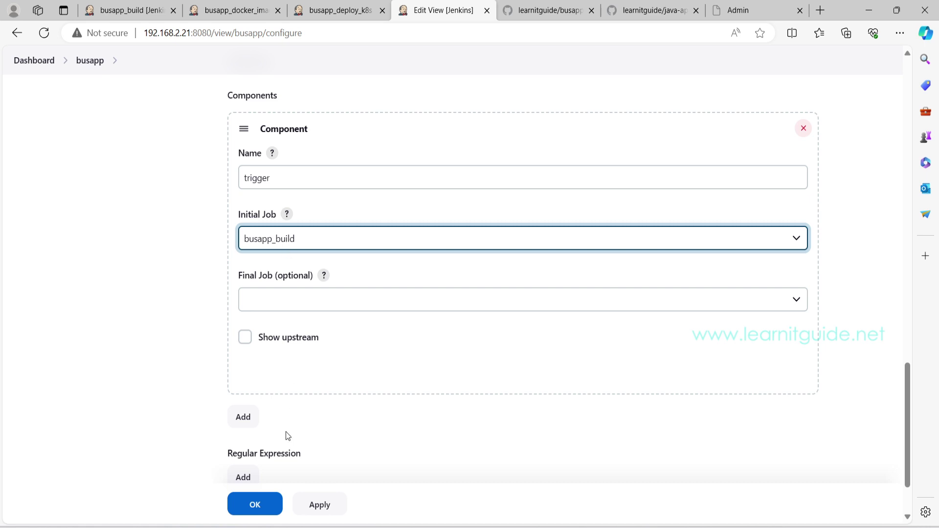
click(265, 504)
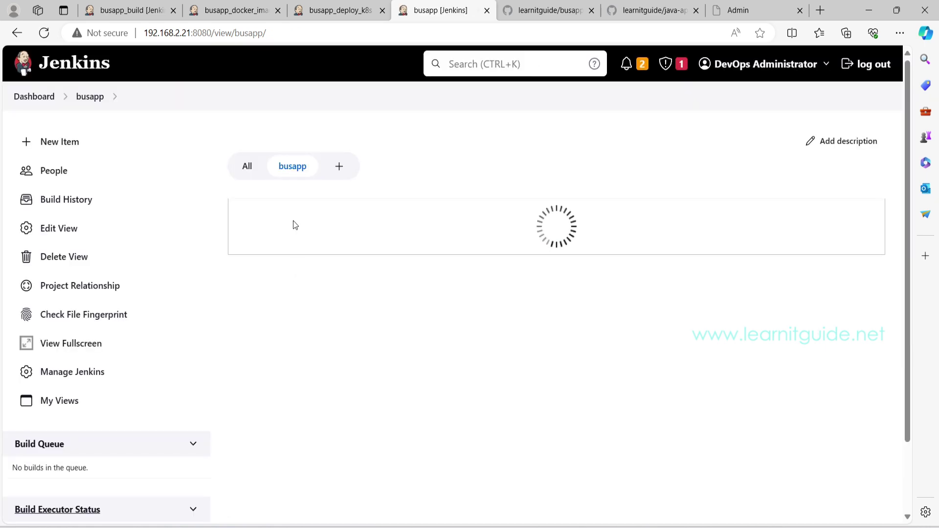
Step: Examine the trigger pipeline in the busapp view, following the flow from busapp_build through its downstream jobs to busapp_deploy_k8s
click(297, 171)
drag(239, 254, 537, 402)
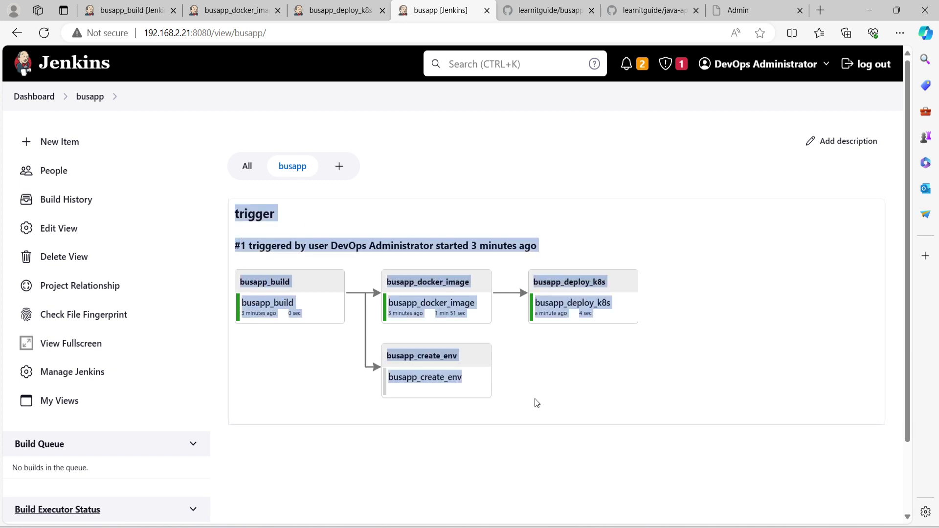
click(536, 402)
drag(240, 281, 305, 286)
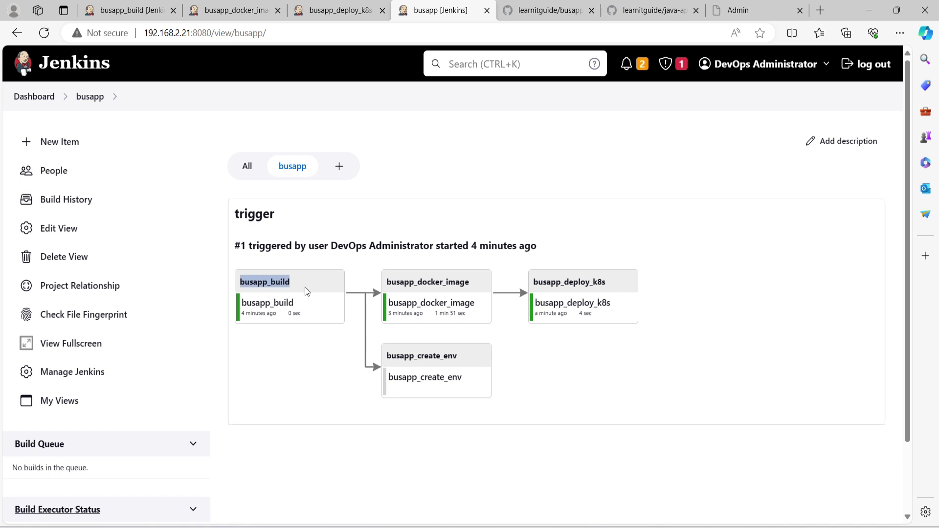
click(302, 309)
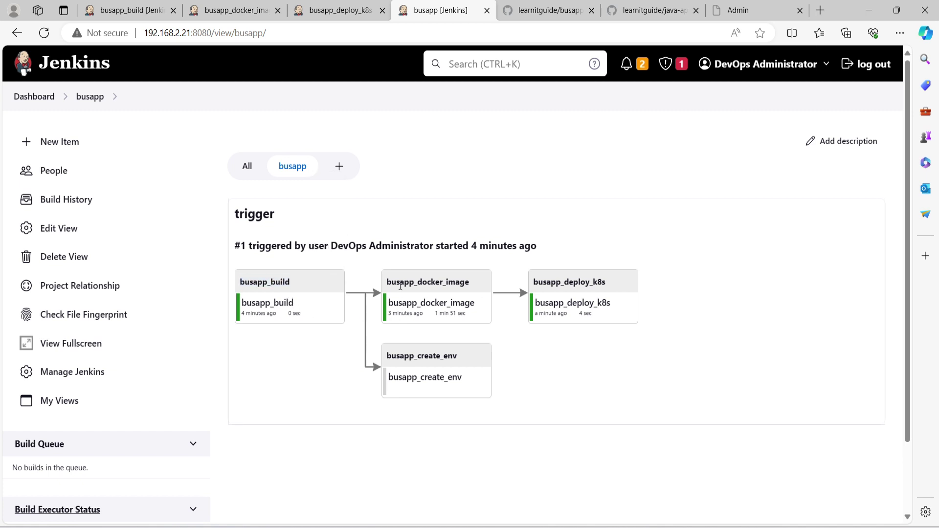
drag(390, 296, 462, 382)
click(458, 283)
drag(370, 358, 474, 391)
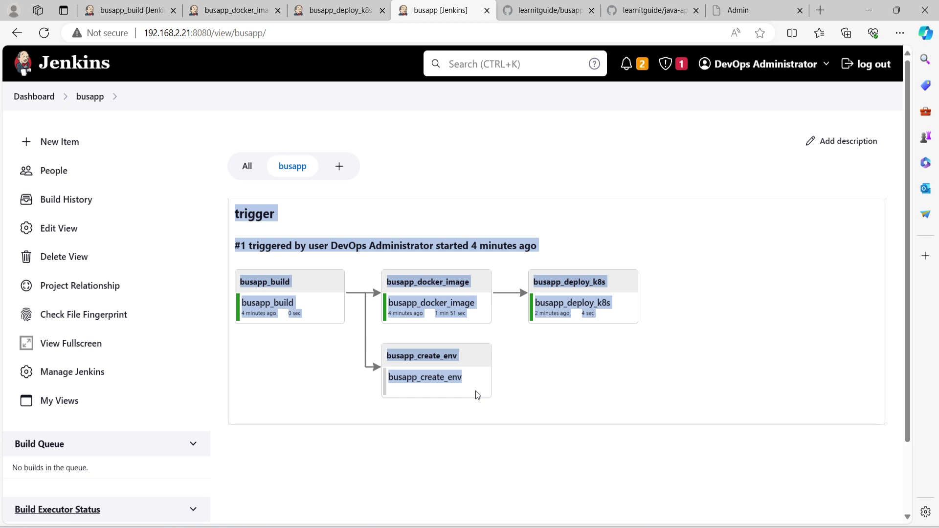
click(488, 400)
drag(379, 363, 473, 392)
click(518, 400)
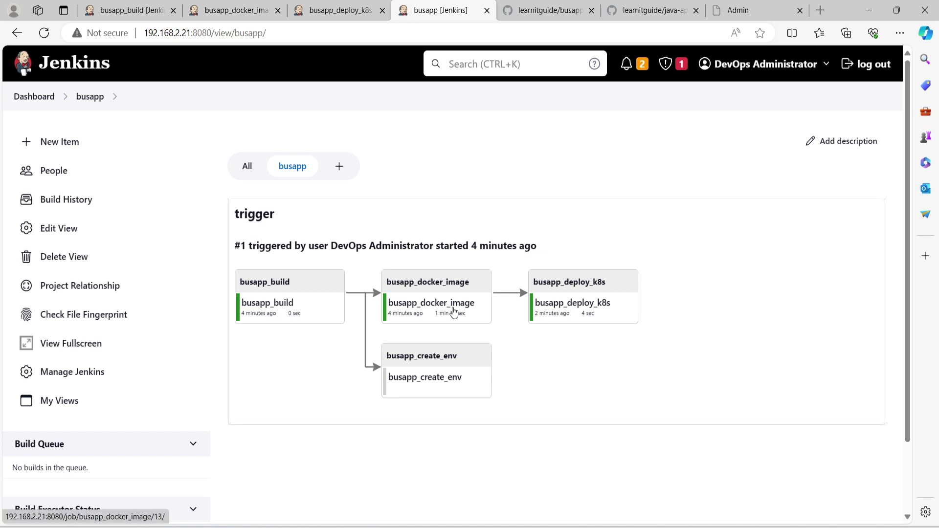
drag(564, 282, 619, 282)
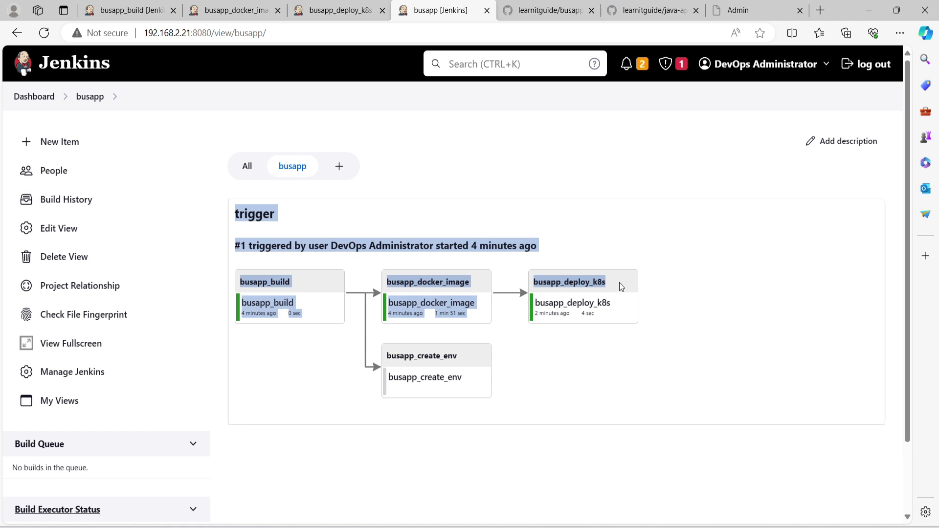
click(698, 338)
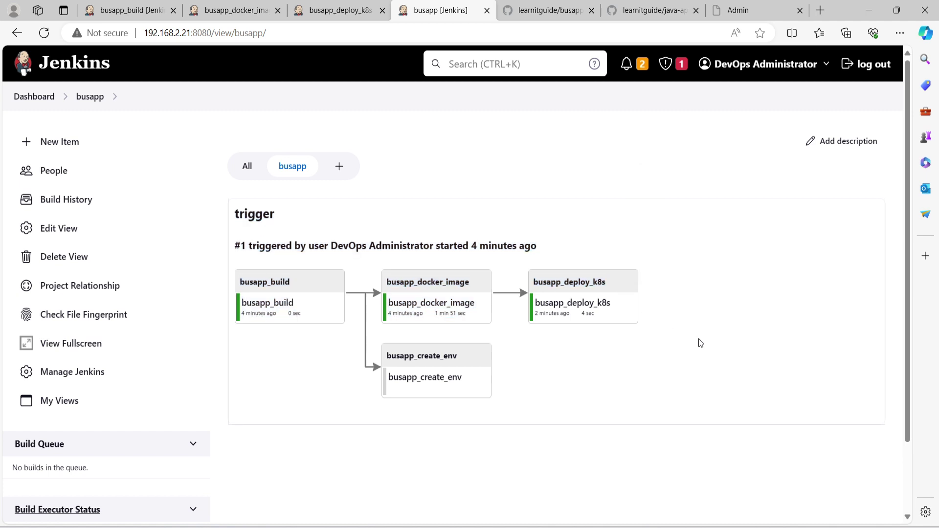